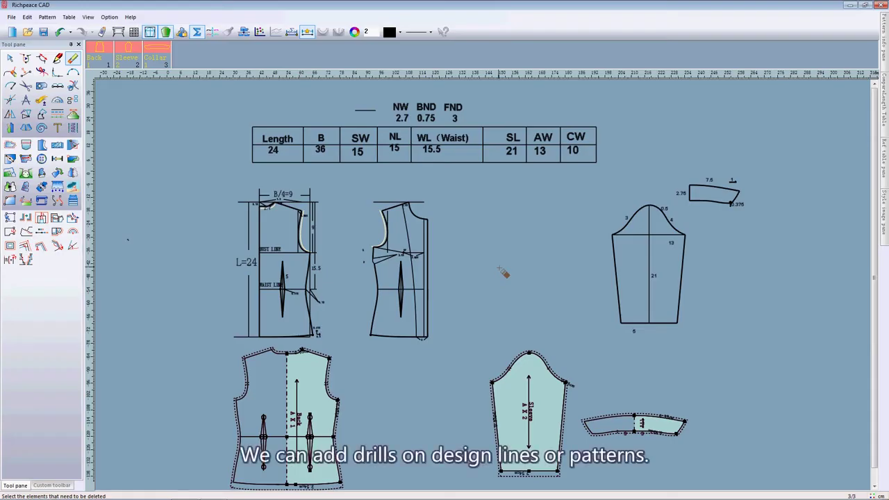
# Step: Activate the Drill tool and zoom in on the front bodice draft
pyautogui.click(427, 295)
pyautogui.click(41, 159)
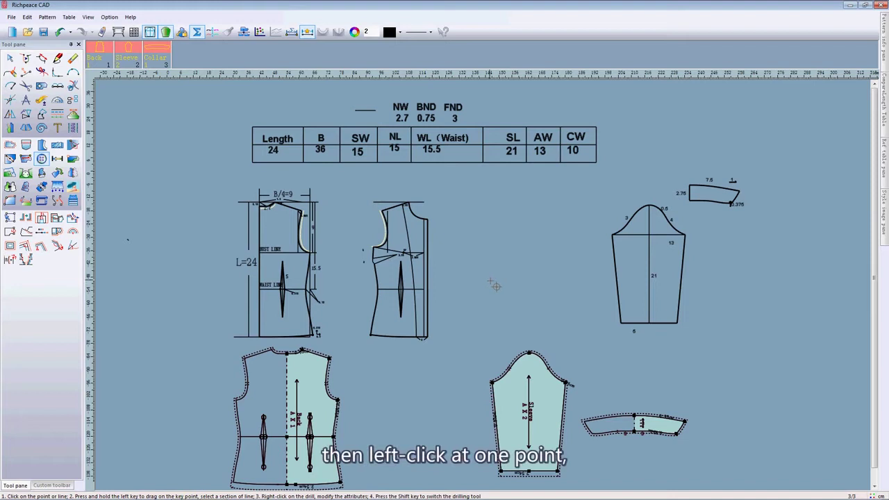
pyautogui.scroll(4, 450, 255)
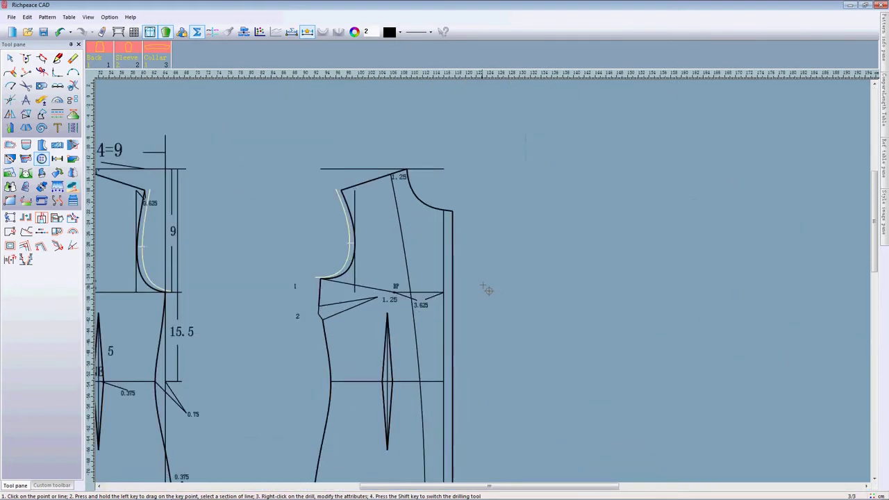
# Step: Place five drill holes down the centre-front line from its top corner, with -2, -2 start offsets
pyautogui.click(459, 217)
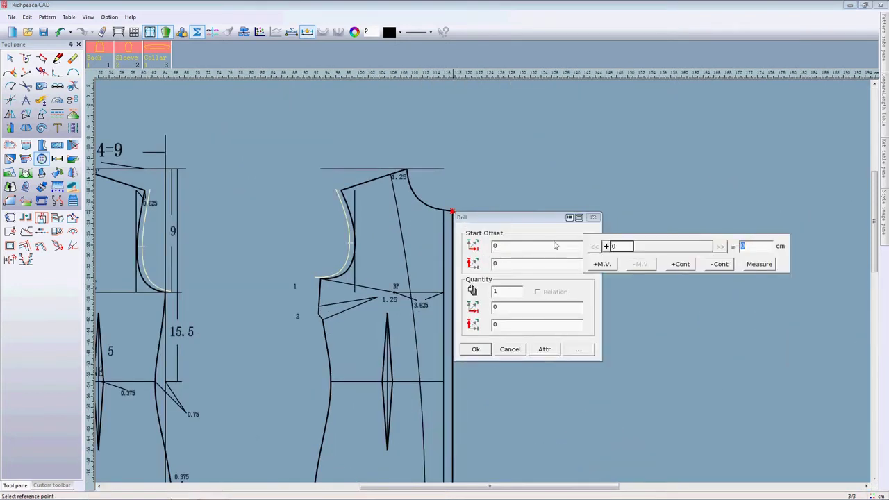
pyautogui.click(569, 218)
pyautogui.click(512, 251)
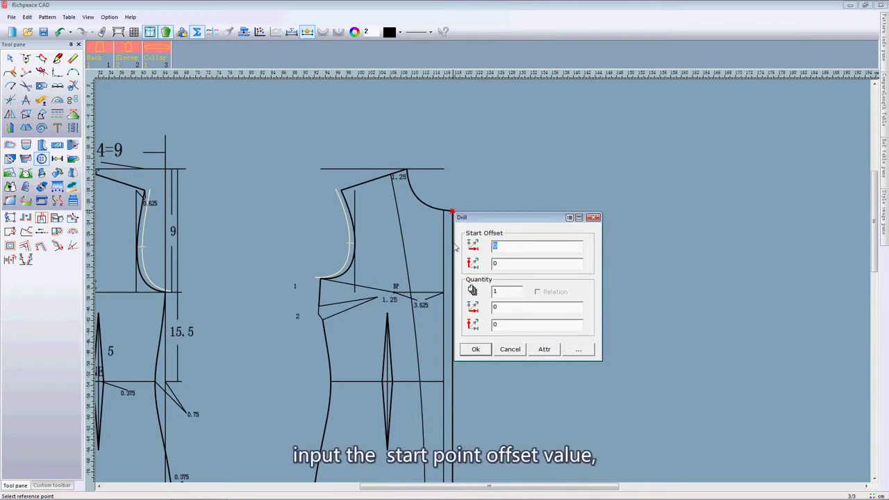
pyautogui.write('-2')
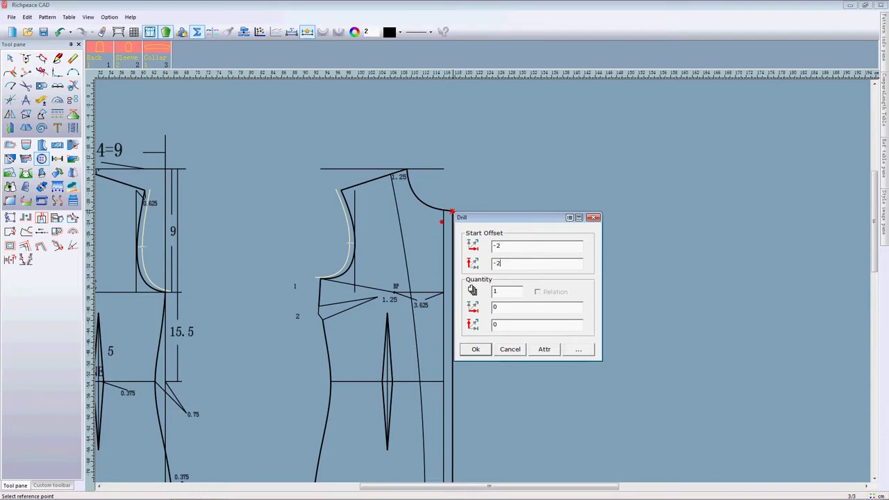
pyautogui.click(506, 297)
pyautogui.write('5')
pyautogui.click(476, 350)
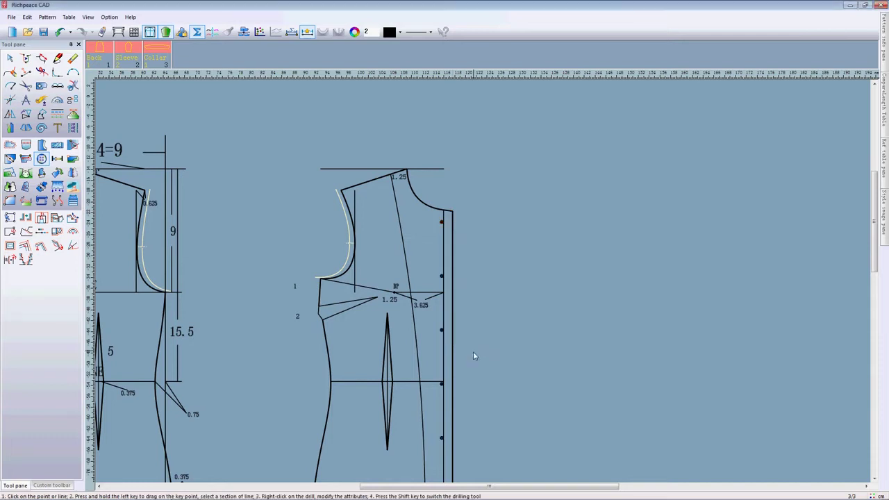
# Step: Start tracing the front piece with the Forfex tool from the shoulder's armhole end
pyautogui.scroll(-2, 476, 282)
pyautogui.scroll(1, 484, 275)
pyautogui.scroll(1, 484, 275)
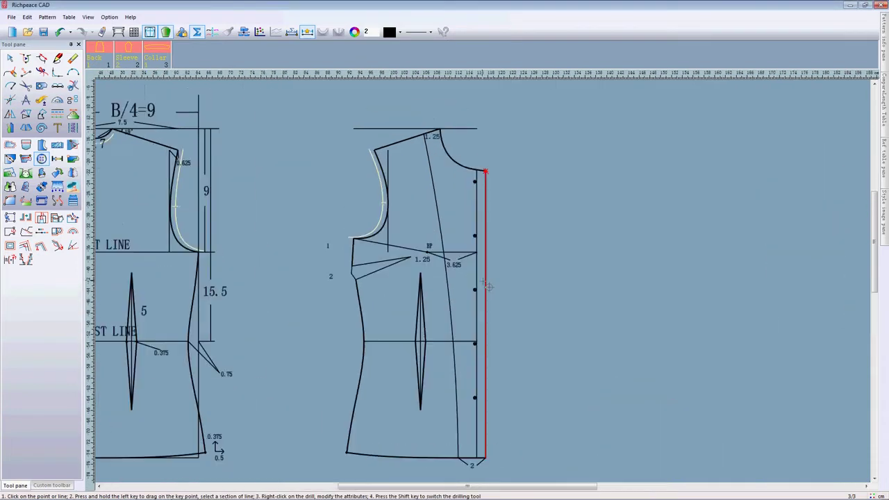
pyautogui.scroll(1, 488, 286)
pyautogui.scroll(-1, 488, 287)
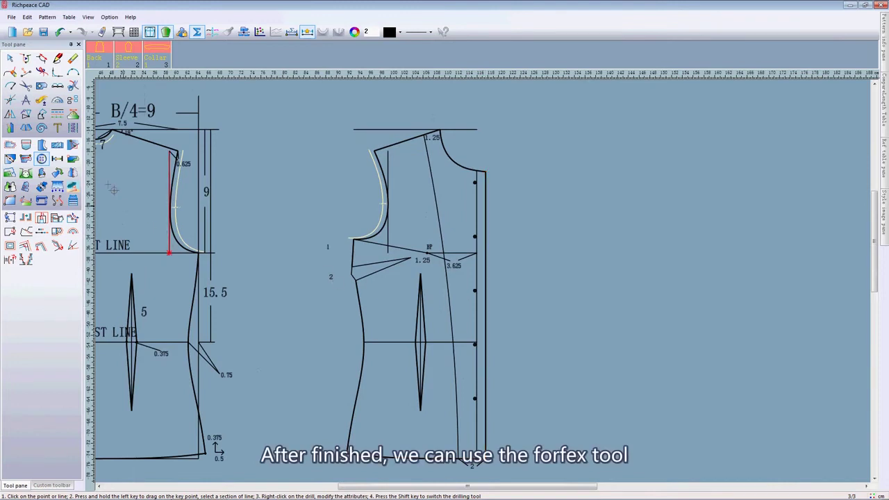
pyautogui.click(26, 88)
pyautogui.click(383, 259)
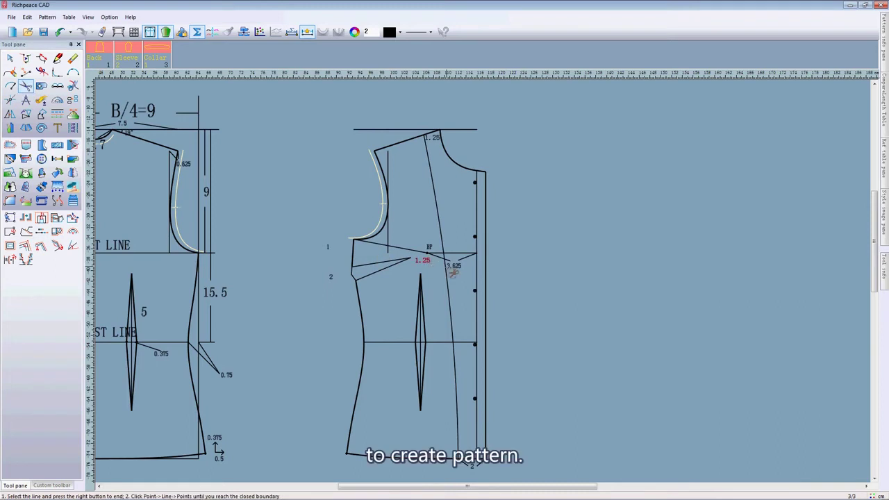
pyautogui.scroll(3, 386, 203)
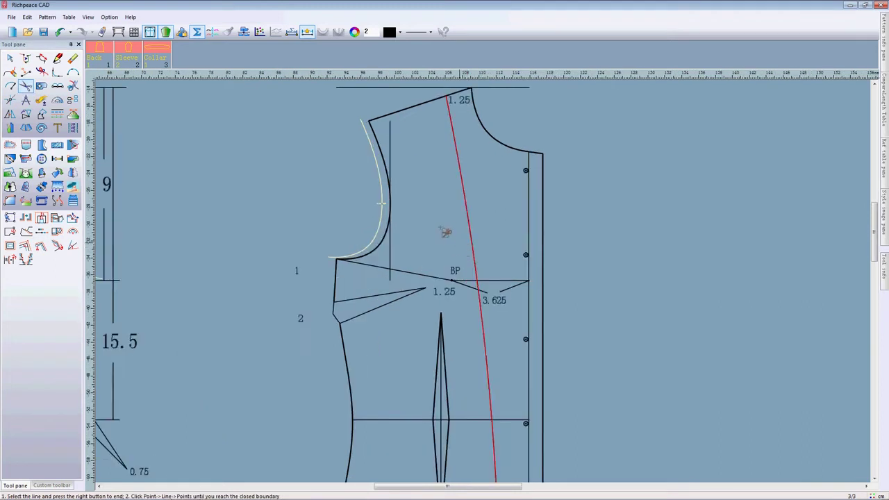
pyautogui.click(368, 121)
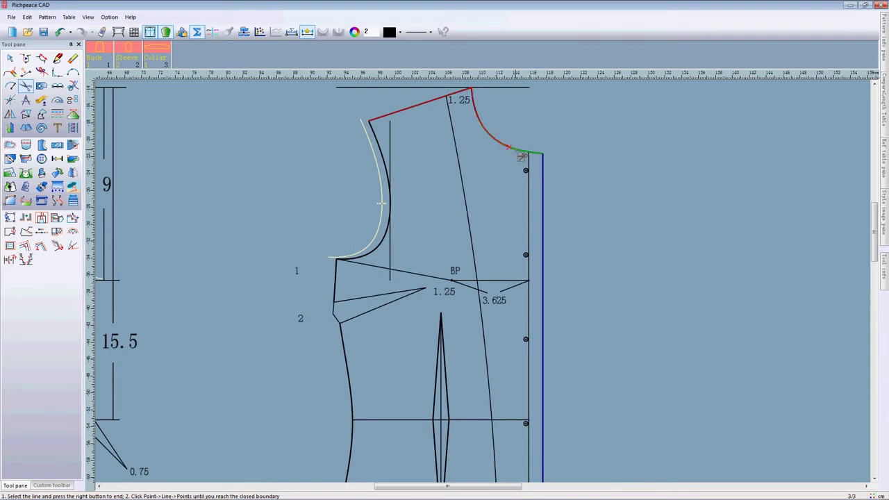
# Step: Continue the outline along the centre-front line and close it at the starting point
pyautogui.scroll(-4, 517, 410)
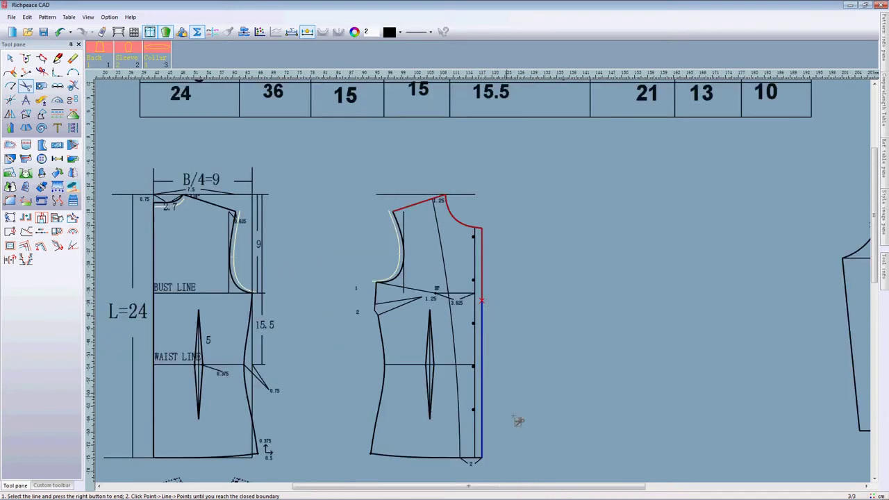
pyautogui.scroll(1, 458, 292)
pyautogui.click(454, 312)
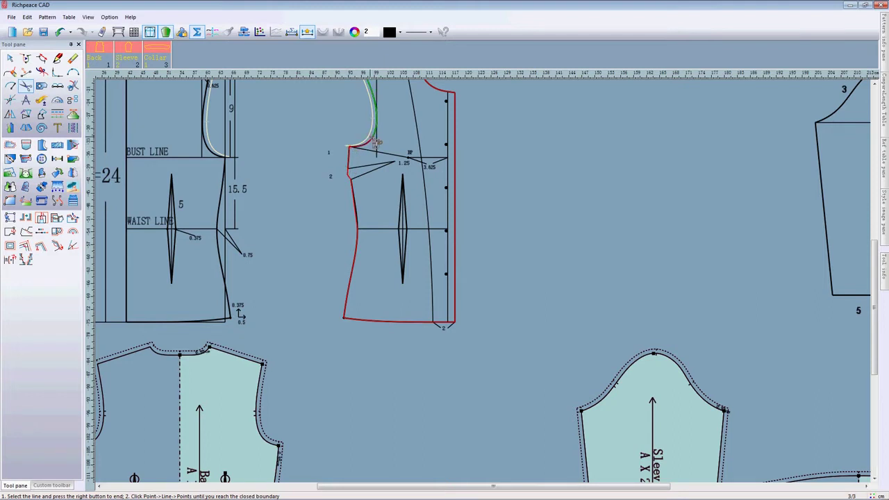
pyautogui.scroll(-2, 376, 142)
pyautogui.scroll(3, 488, 256)
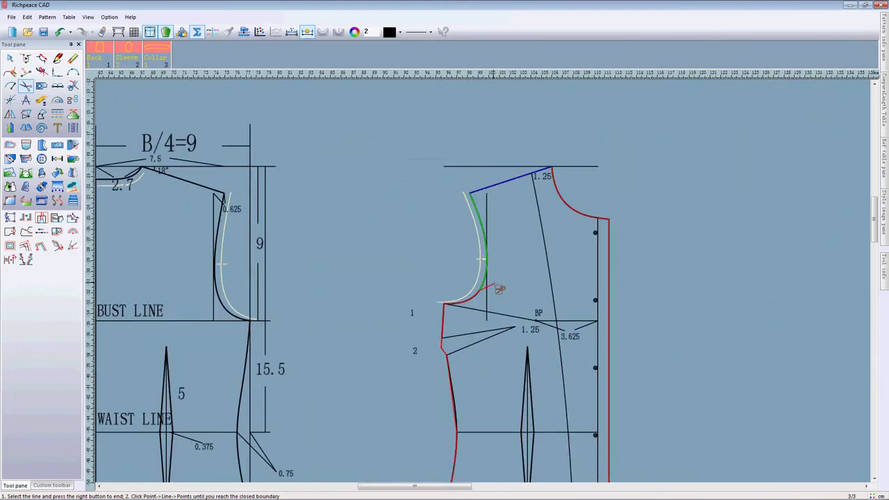
pyautogui.scroll(2, 499, 288)
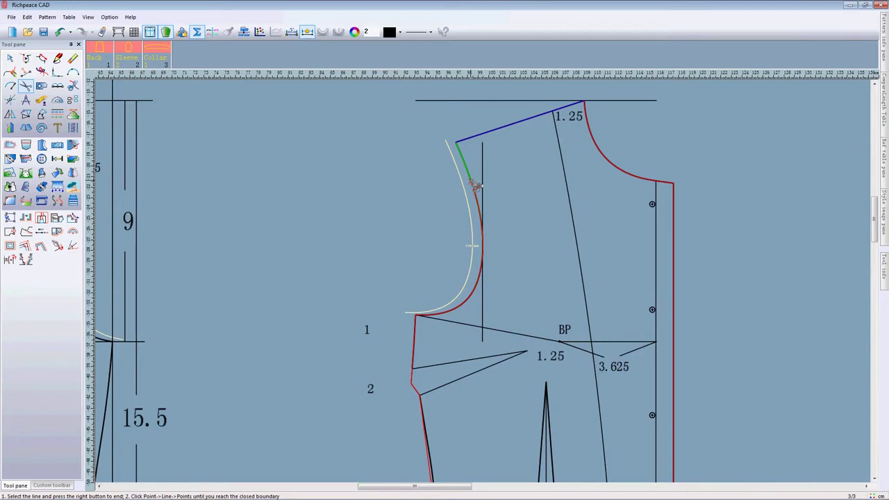
pyautogui.click(456, 142)
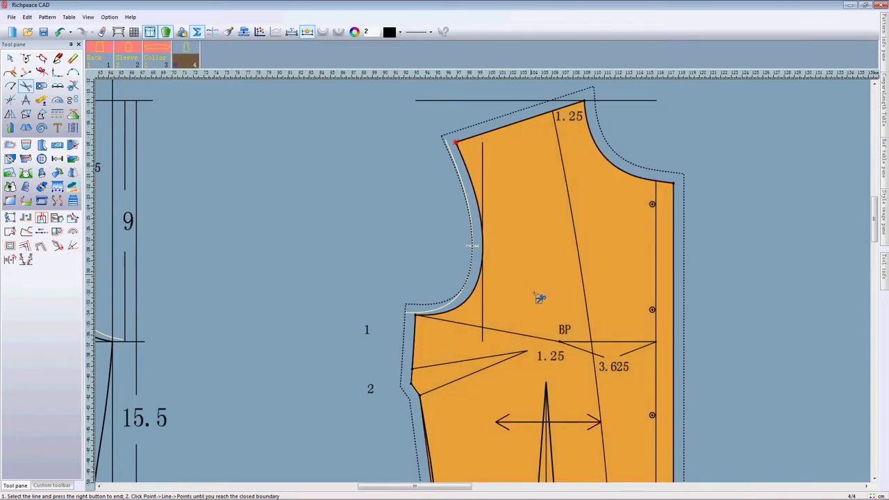
# Step: Finish the piece outline and pick the waist line as an internal line
pyautogui.scroll(-4, 539, 297)
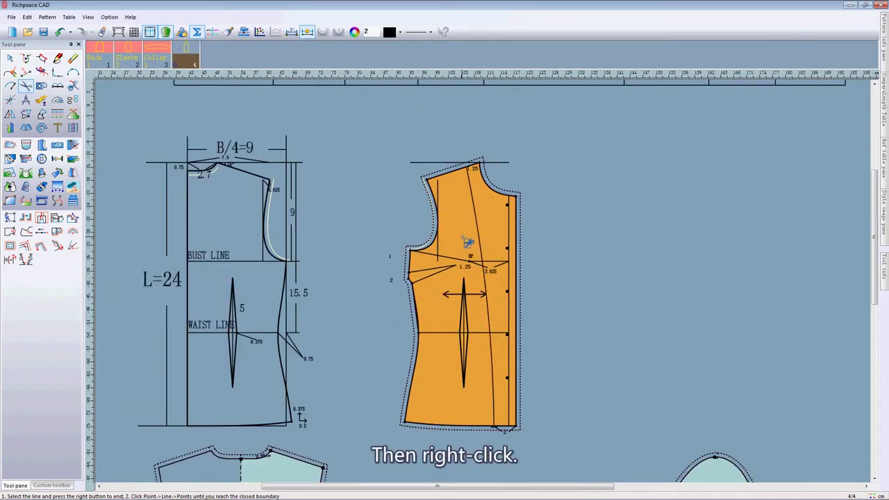
pyautogui.rightClick(467, 241)
pyautogui.scroll(2, 486, 316)
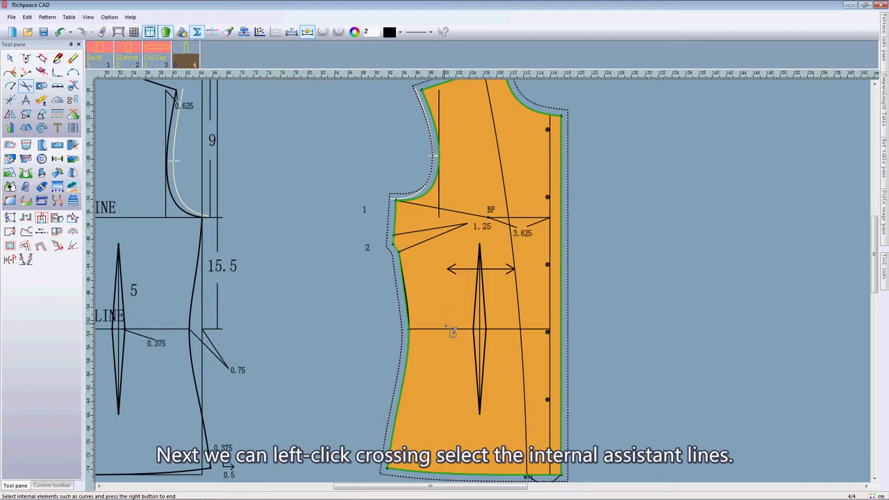
pyautogui.moveTo(438, 300); pyautogui.dragTo(460, 357)
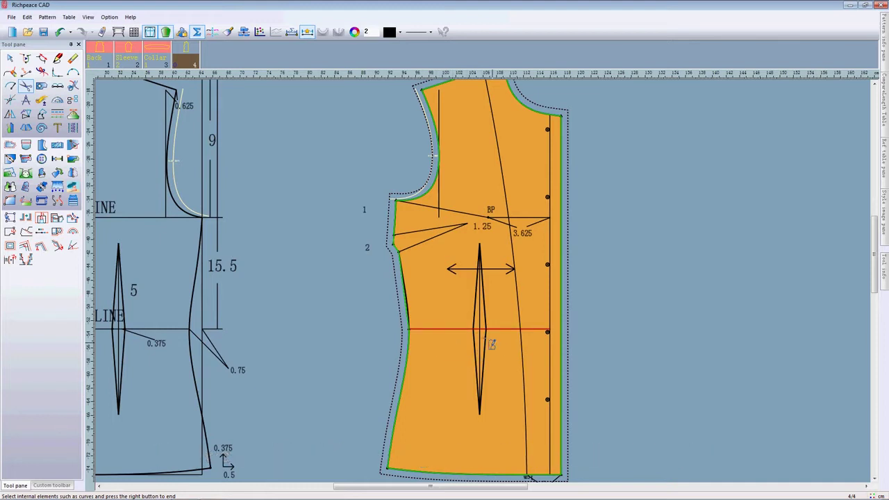
# Step: Add the dart legs, curved internal line, side dart and centre-front line to the piece
pyautogui.click(474, 316)
pyautogui.click(474, 357)
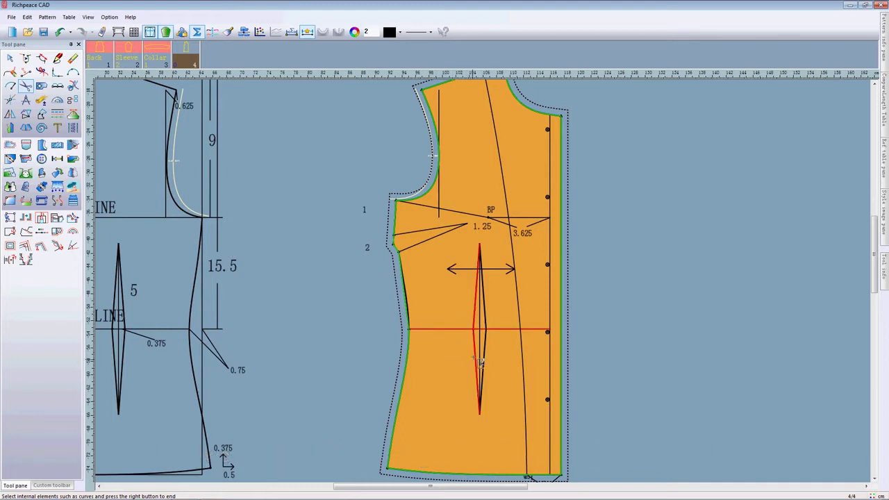
pyautogui.click(488, 352)
pyautogui.click(491, 318)
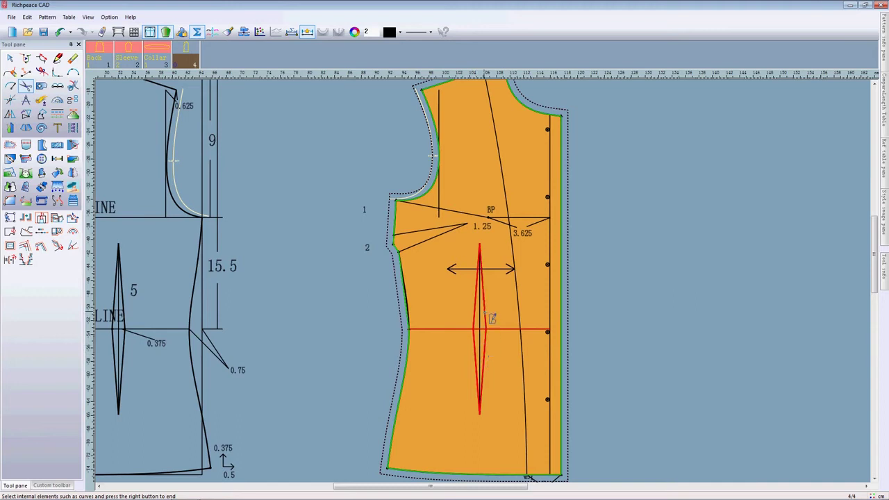
pyautogui.click(519, 280)
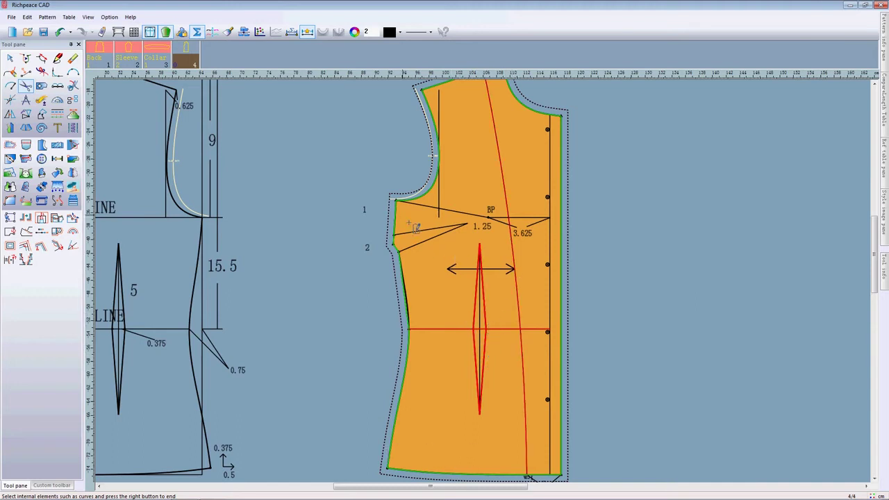
pyautogui.click(415, 230)
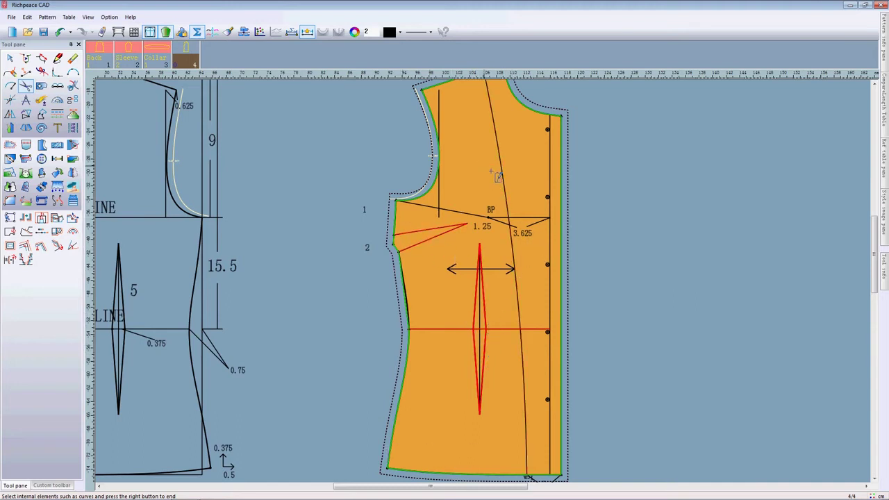
pyautogui.moveTo(519, 188); pyautogui.dragTo(483, 163)
pyautogui.click(550, 264)
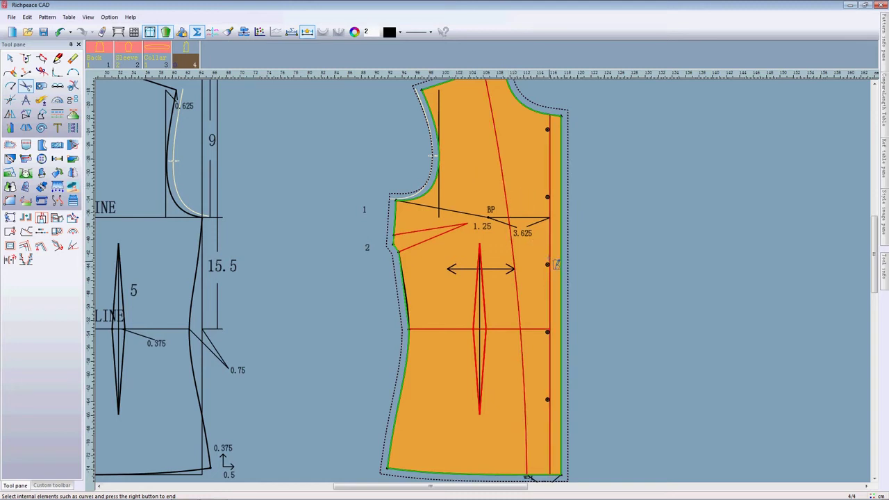
pyautogui.rightClick(541, 133)
# Step: Enclose the five front drill holes into the piece and end pattern creation
pyautogui.click(565, 229)
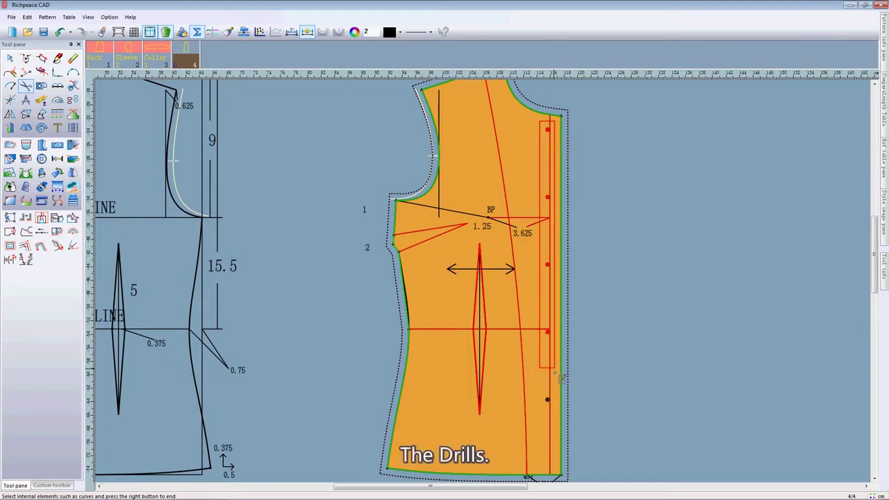
pyautogui.click(558, 410)
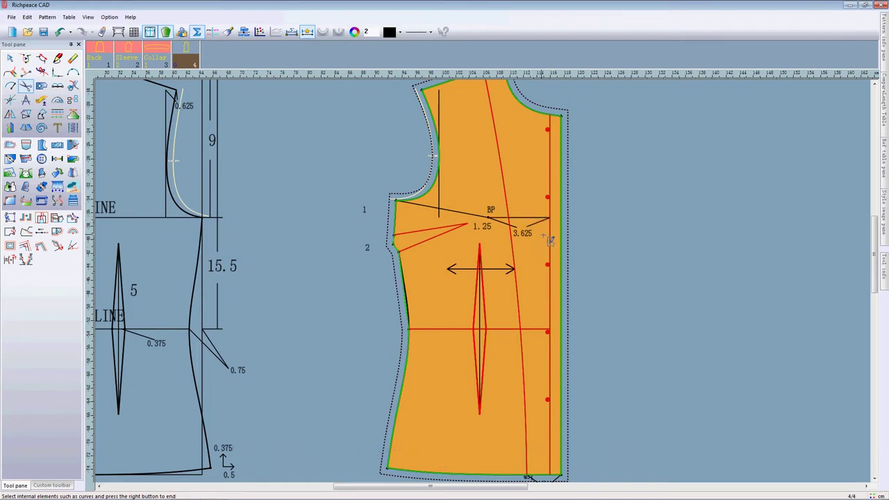
pyautogui.rightClick(606, 213)
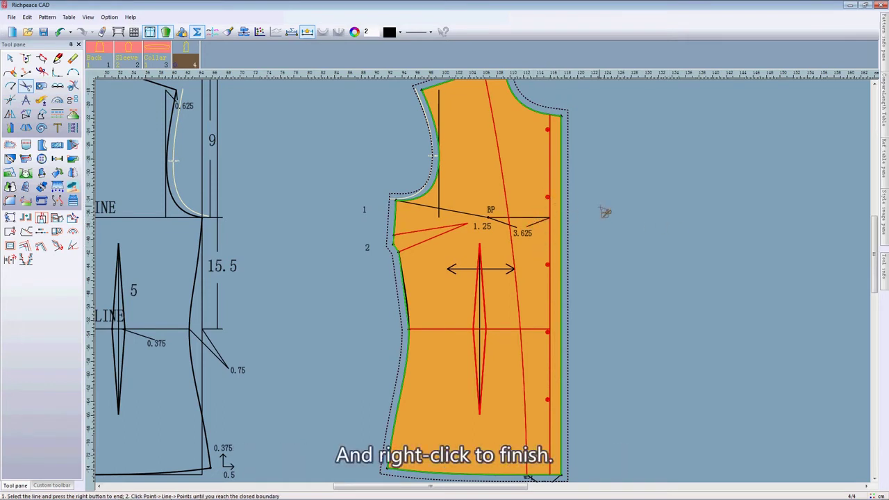
pyautogui.rightClick(605, 212)
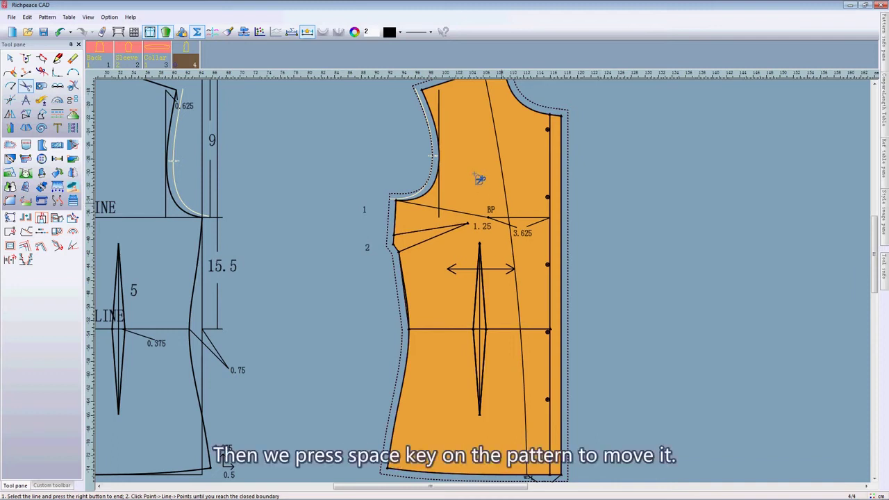
# Step: Shift the orange front pattern right of the draft, selecting the dart and front lines
pyautogui.press('space')
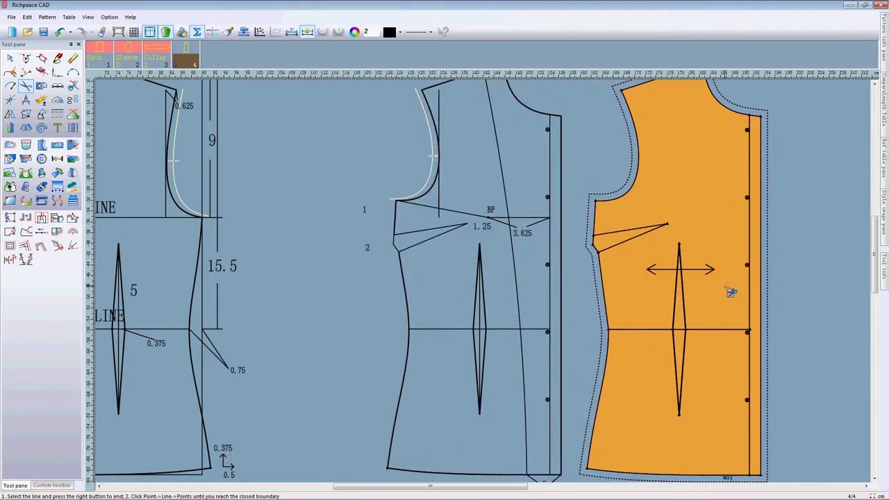
pyautogui.scroll(-3, 486, 283)
pyautogui.scroll(2, 481, 282)
pyautogui.scroll(1, 481, 282)
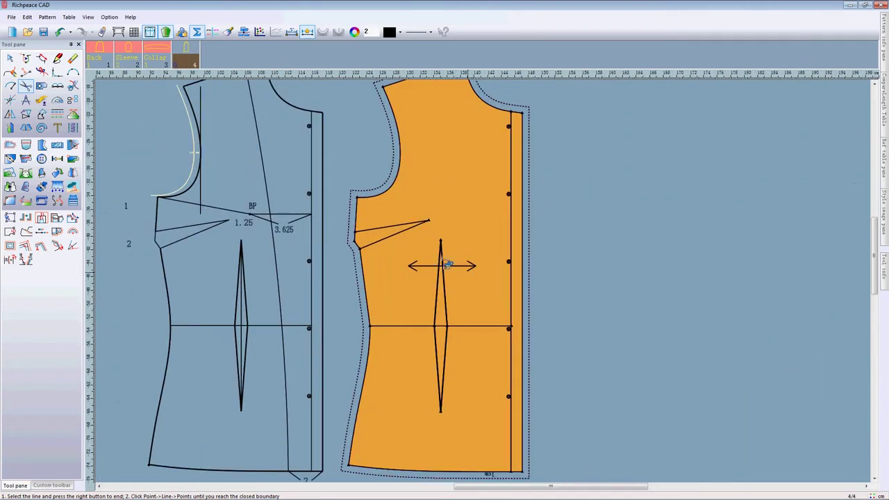
pyautogui.click(420, 225)
pyautogui.click(316, 192)
pyautogui.rightClick(321, 190)
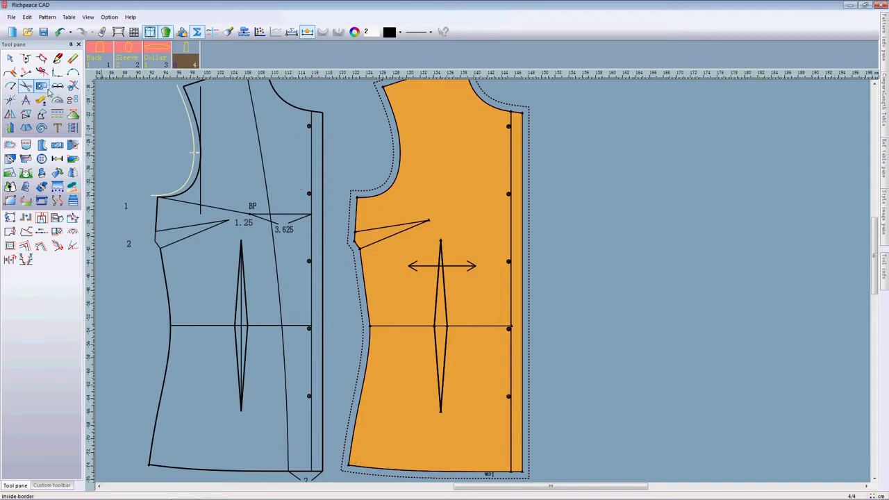
# Step: Change the top front-line drill hole's radius from 0.25 to 0.5
pyautogui.click(41, 158)
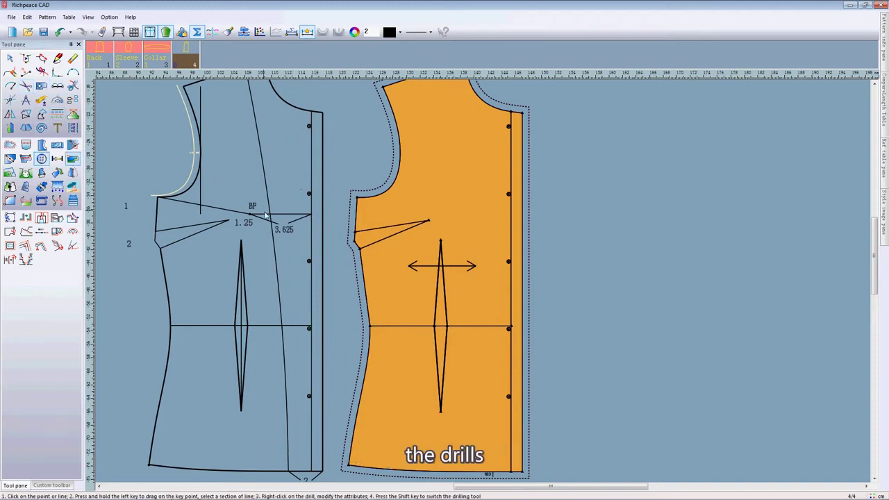
pyautogui.scroll(2, 482, 284)
pyautogui.scroll(-1, 482, 283)
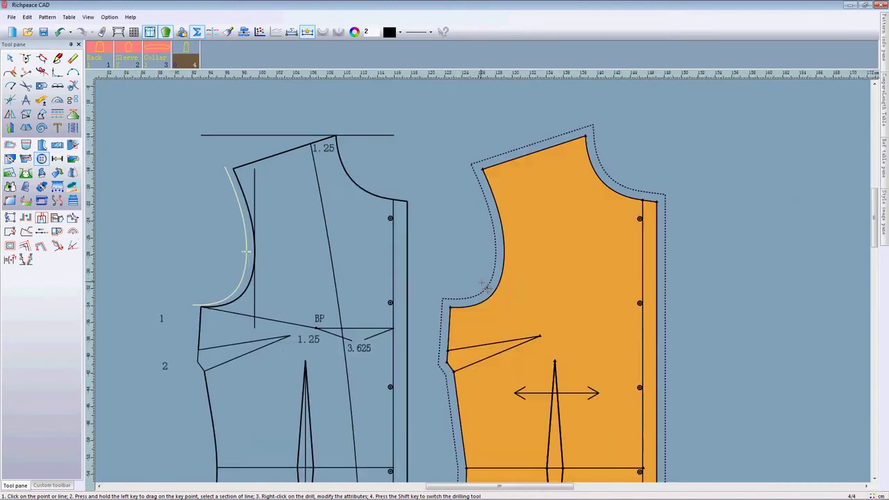
pyautogui.rightClick(390, 219)
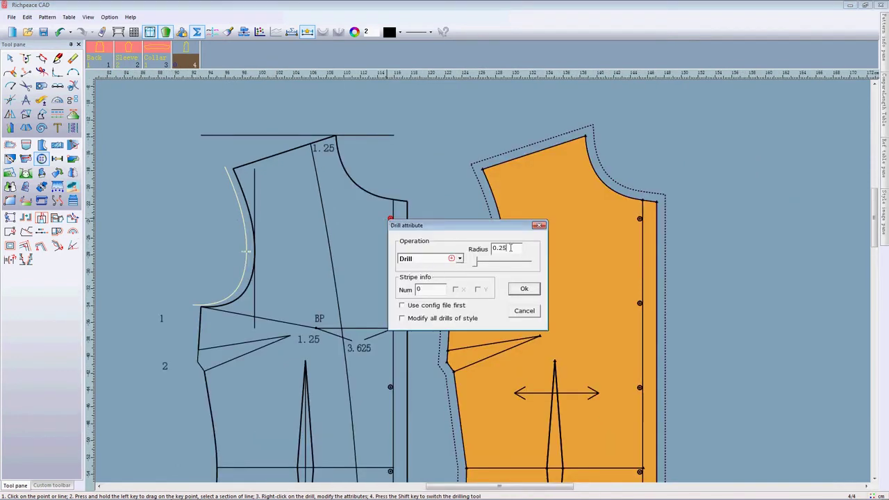
pyautogui.moveTo(511, 248); pyautogui.dragTo(434, 254)
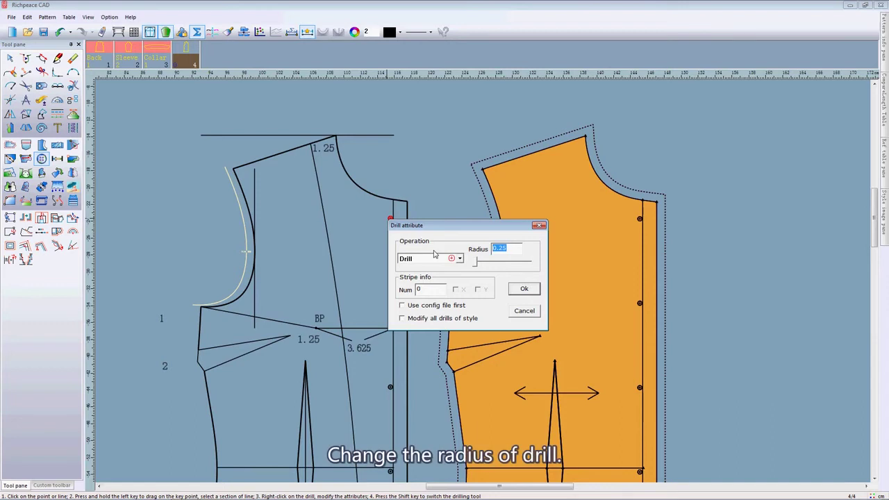
pyautogui.write('0')
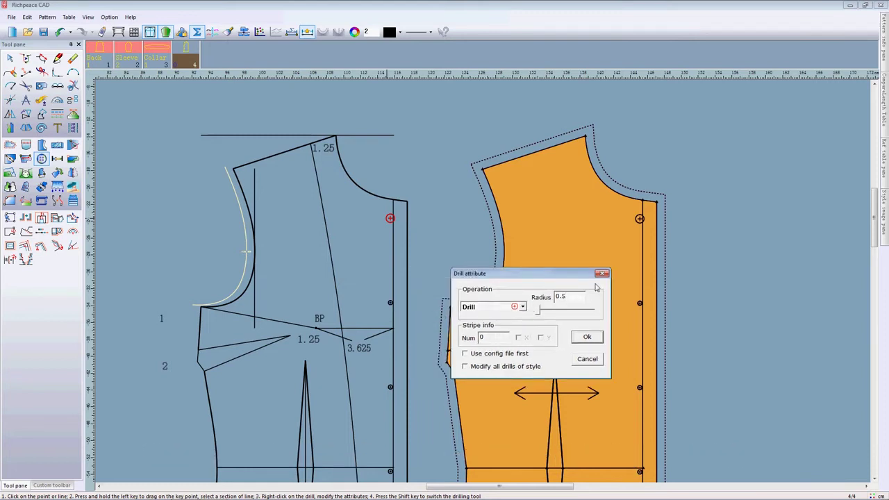
pyautogui.press('Return')
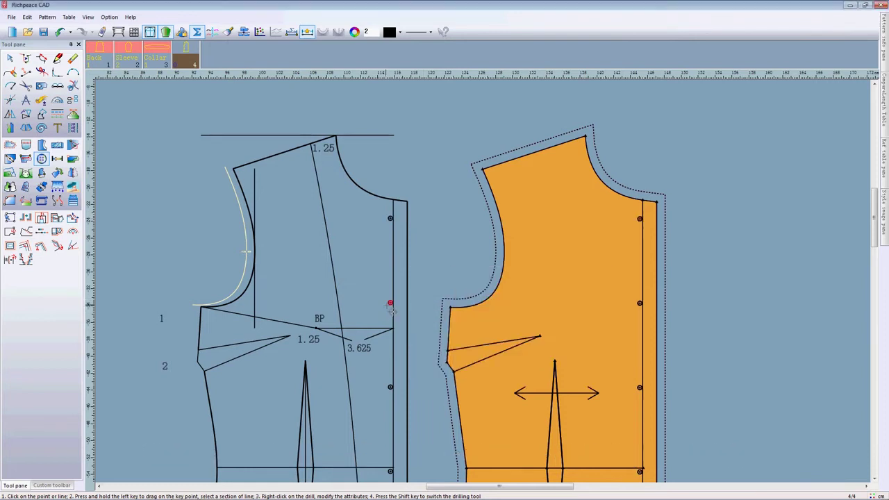
# Step: Set the middle front-line drill hole's operation to Draw
pyautogui.rightClick(391, 308)
pyautogui.click(458, 232)
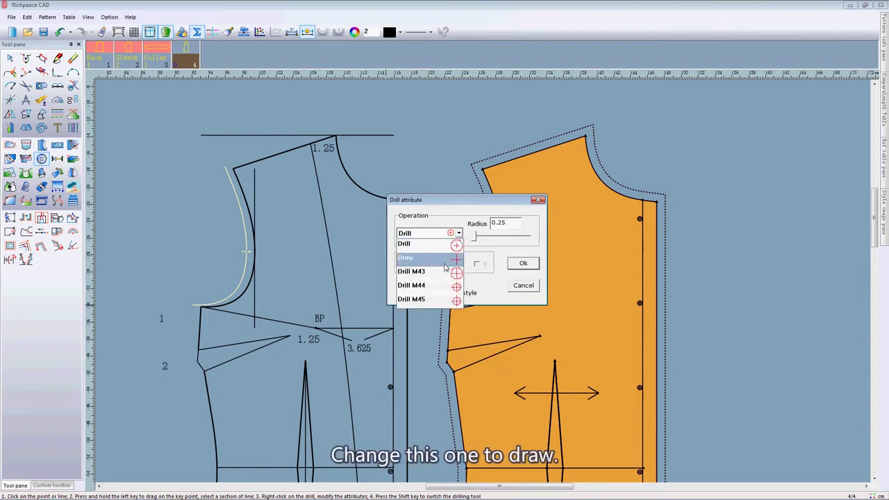
pyautogui.click(445, 263)
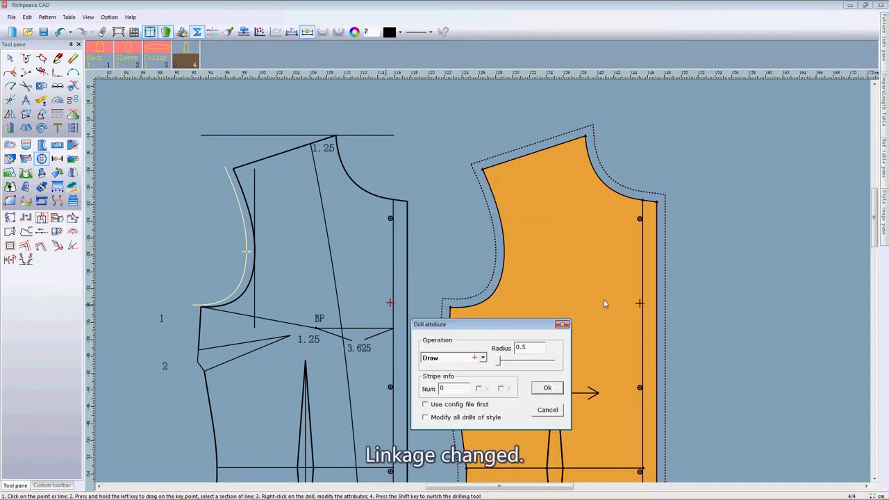
pyautogui.click(546, 387)
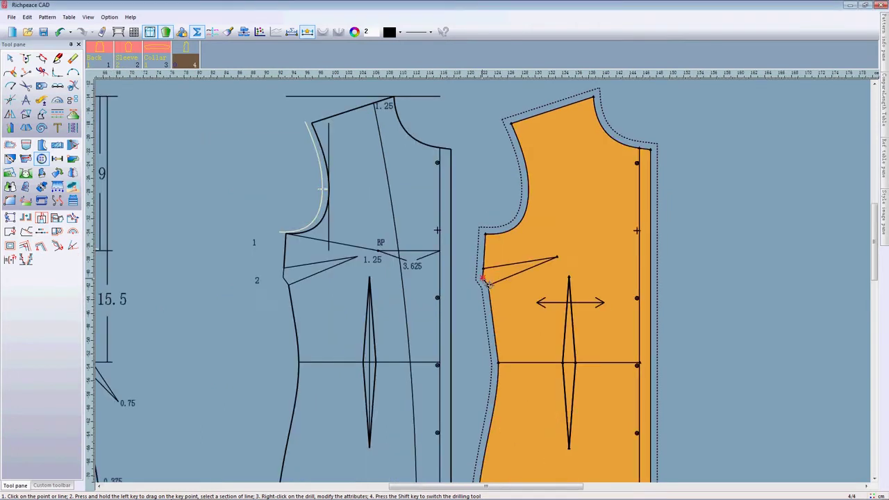
# Step: Select the pattern's upper dart leg and switch to the delete tool
pyautogui.scroll(-1, 486, 281)
pyautogui.scroll(-1, 508, 289)
pyautogui.scroll(1, 508, 290)
pyautogui.click(494, 274)
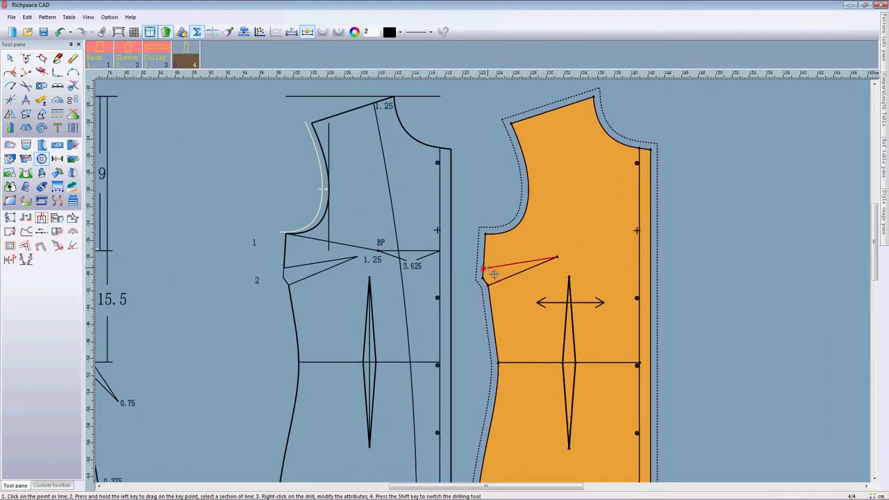
pyautogui.scroll(1, 494, 274)
pyautogui.rightClick(460, 157)
pyautogui.click(499, 174)
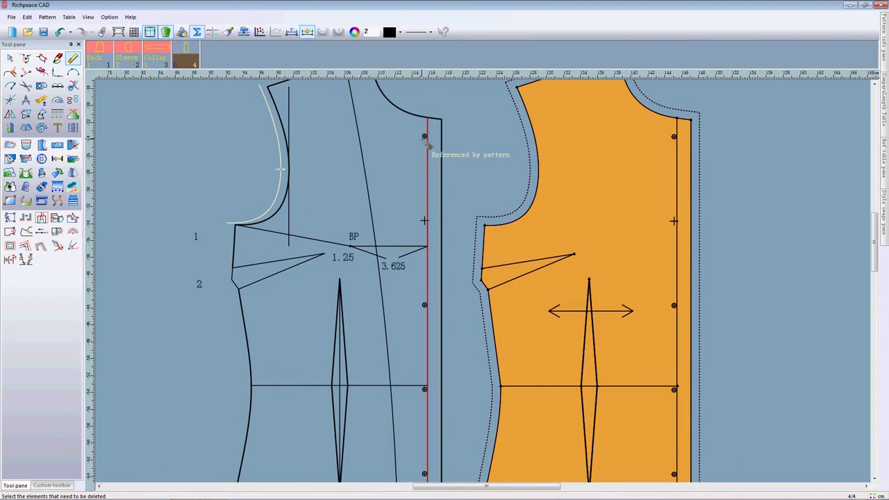
pyautogui.scroll(1, 427, 142)
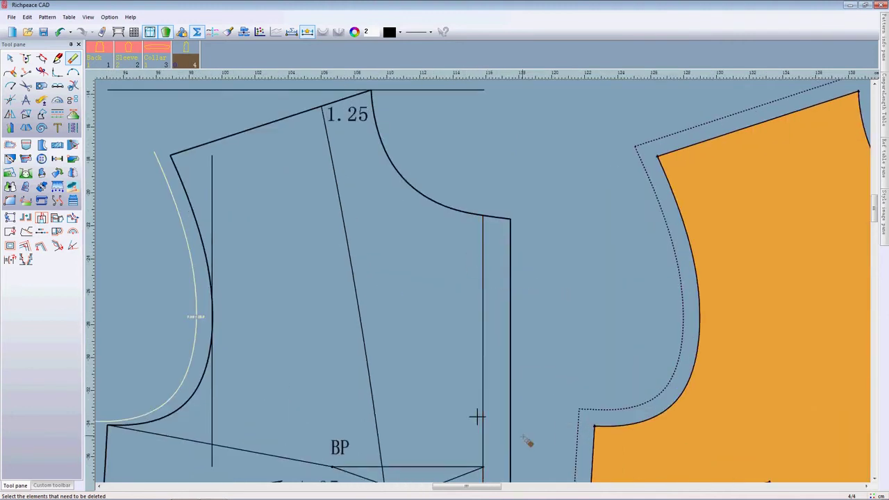
pyautogui.scroll(-2, 526, 439)
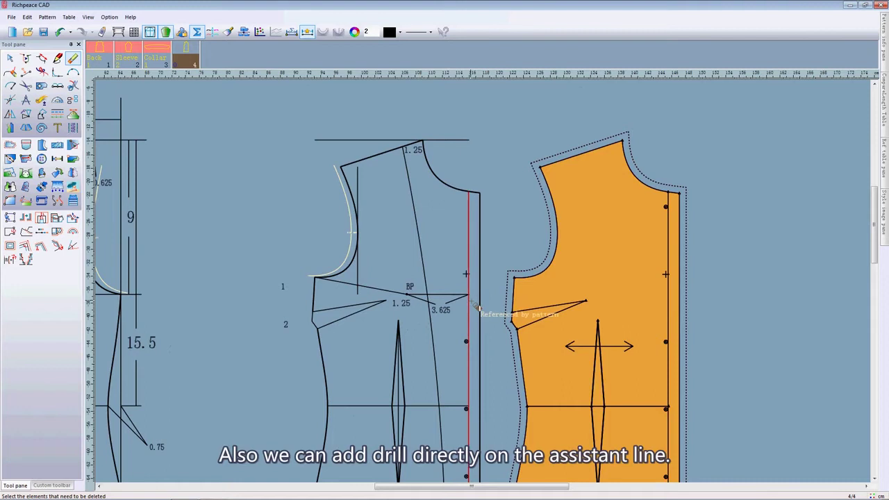
pyautogui.scroll(2, 479, 298)
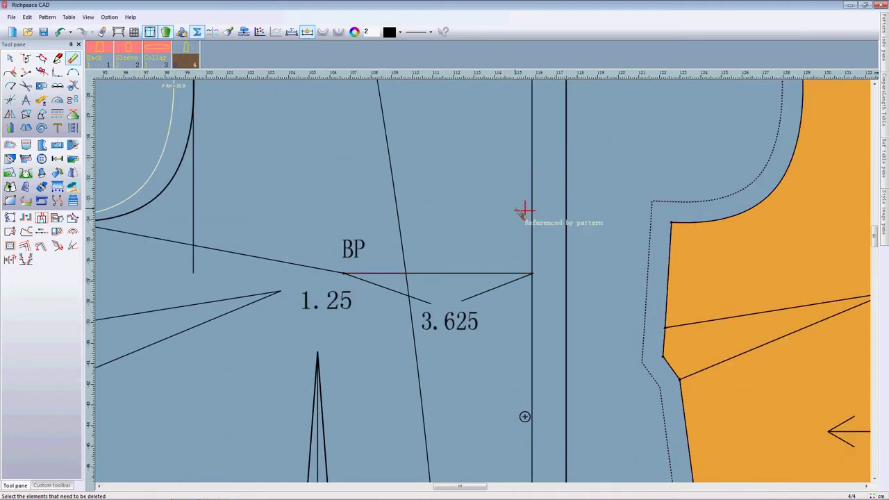
pyautogui.scroll(-2, 490, 337)
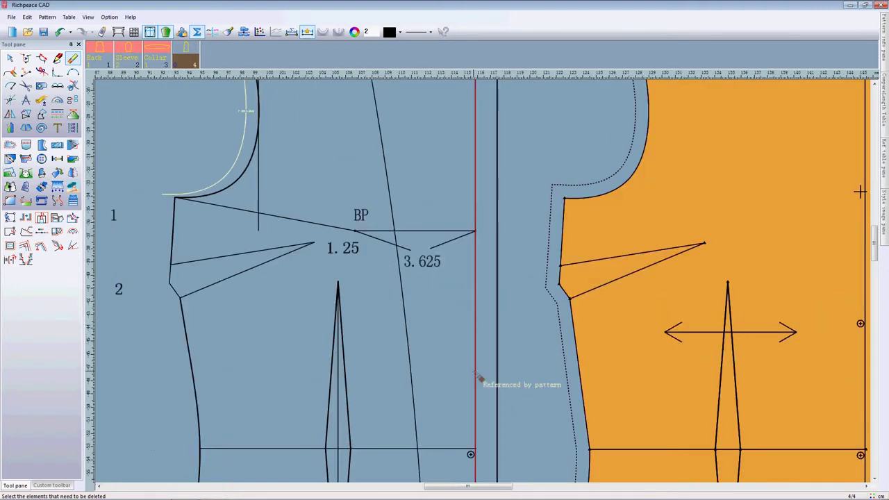
pyautogui.scroll(-2, 477, 347)
pyautogui.scroll(2, 496, 285)
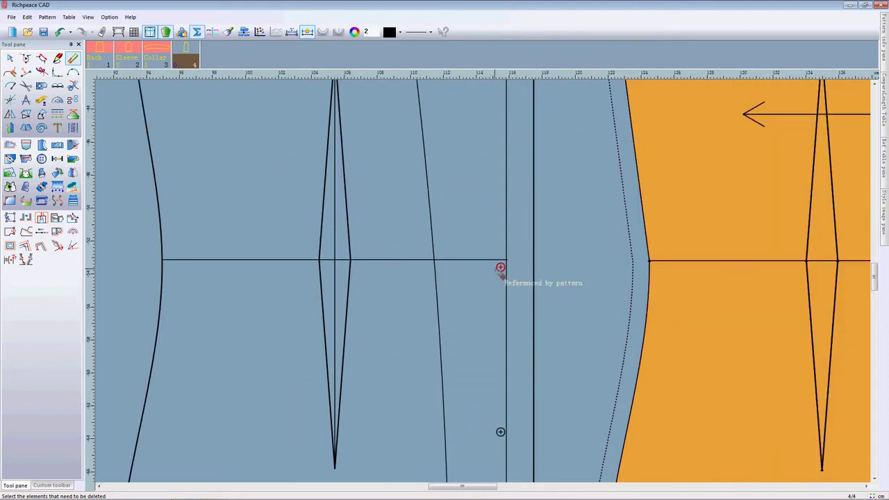
pyautogui.scroll(-2, 489, 287)
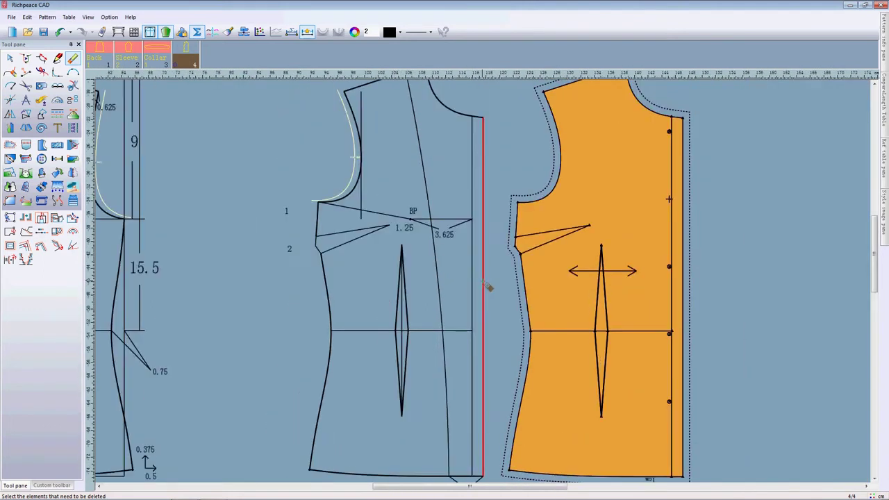
pyautogui.rightClick(507, 148)
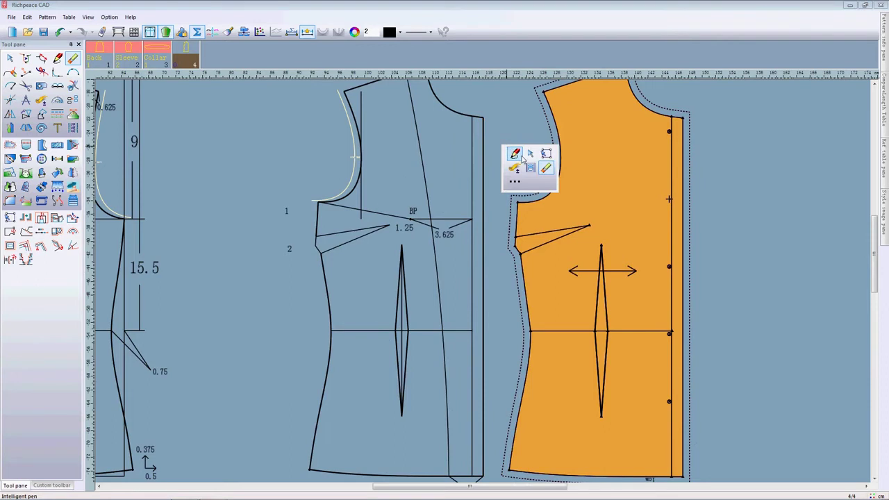
pyautogui.click(529, 154)
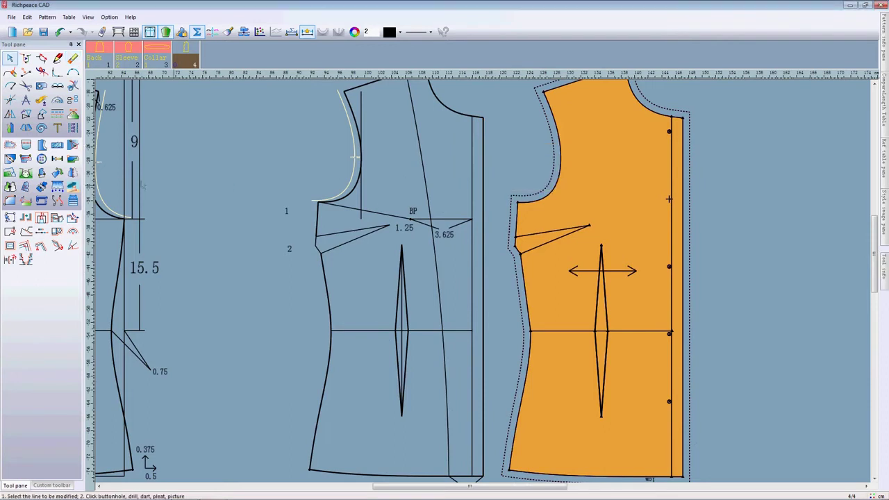
pyautogui.click(41, 160)
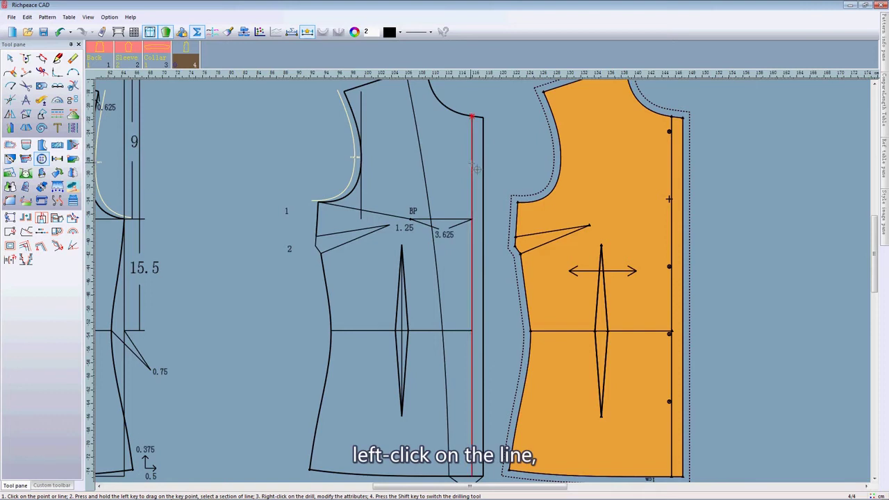
# Step: Start drilling the front assistant line and hide the Drill at curve measuring bar
pyautogui.click(475, 169)
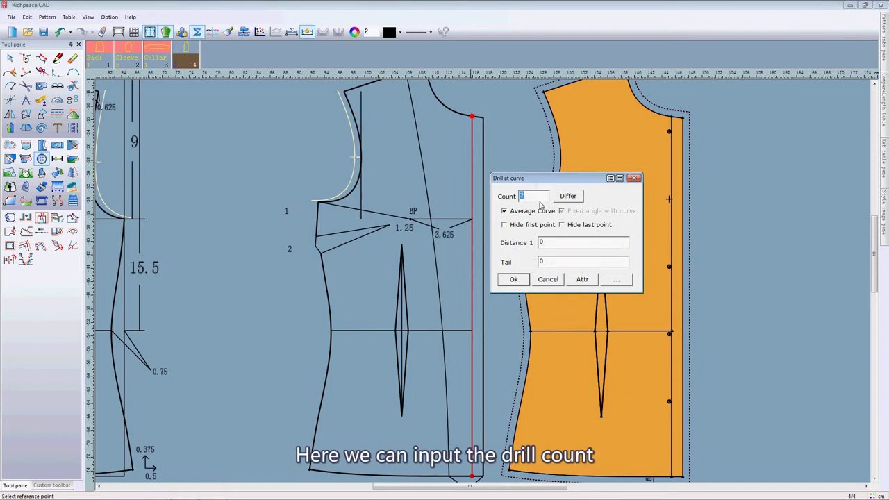
pyautogui.click(535, 198)
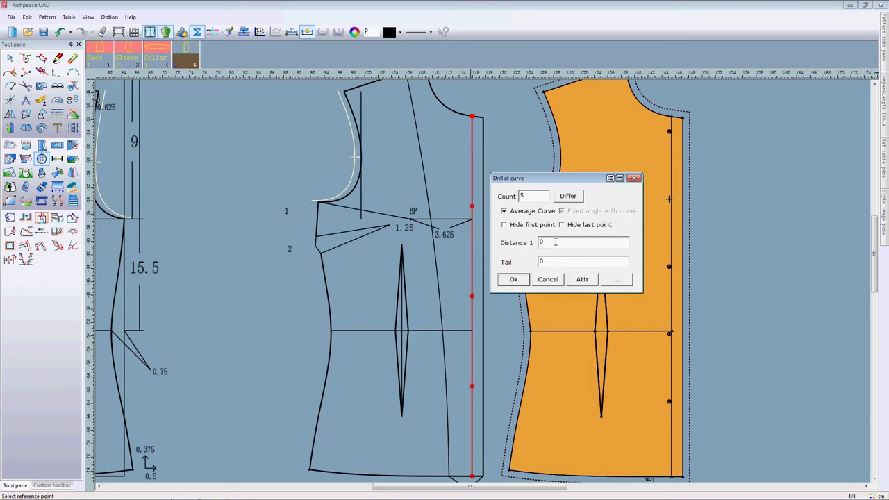
pyautogui.click(556, 242)
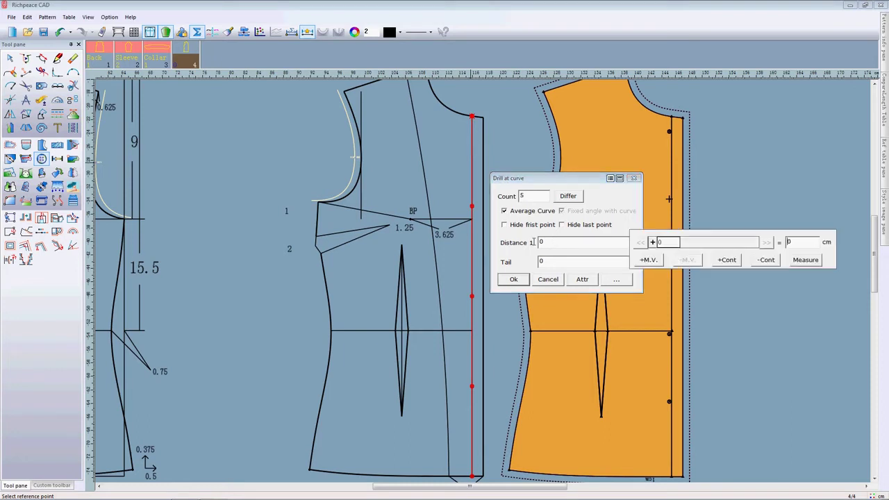
pyautogui.click(544, 244)
pyautogui.click(544, 245)
pyautogui.click(532, 198)
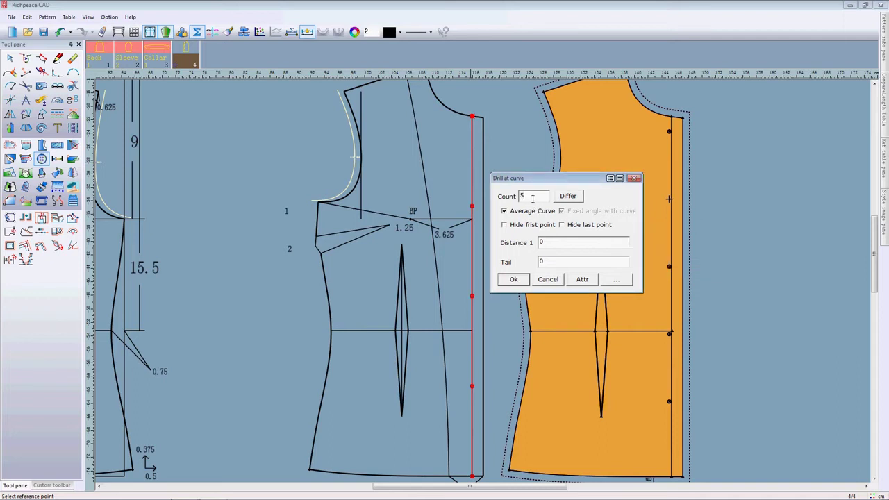
pyautogui.click(555, 244)
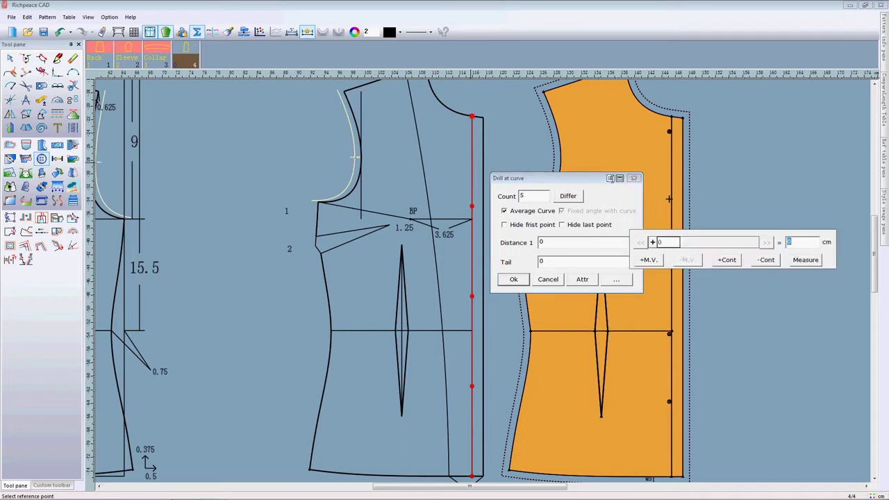
pyautogui.click(610, 178)
pyautogui.click(620, 189)
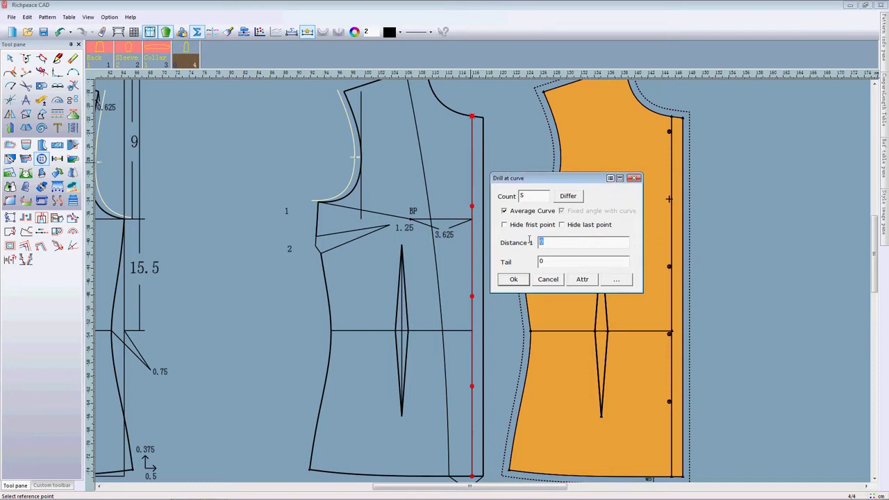
# Step: Set Distance 1 to 2, Tail to 9 and Count to 5, then apply the drills
pyautogui.press('BackSpace')
pyautogui.write('-2')
pyautogui.doubleClick(548, 241)
pyautogui.write('2')
pyautogui.doubleClick(552, 262)
pyautogui.write('5')
pyautogui.press('BackSpace')
pyautogui.write('9')
pyautogui.click(514, 279)
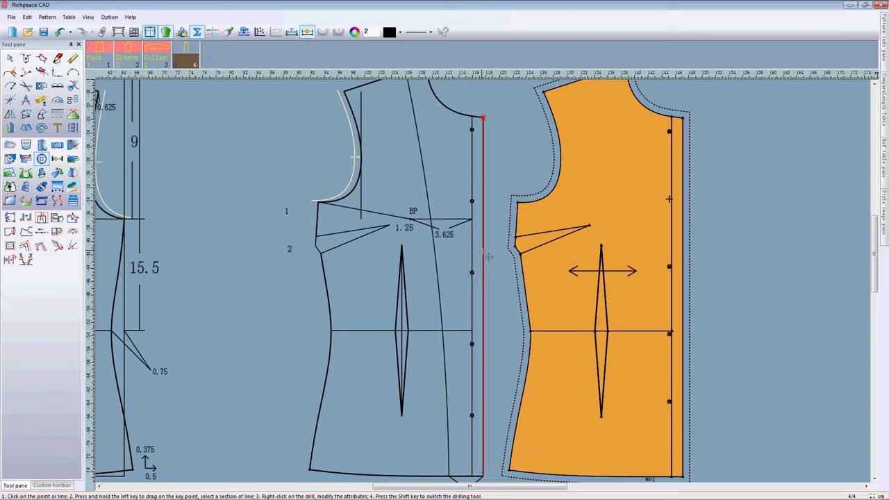
# Step: Pick the front edge line, open the Different Size drill counts, and enable Dispersion
pyautogui.click(473, 135)
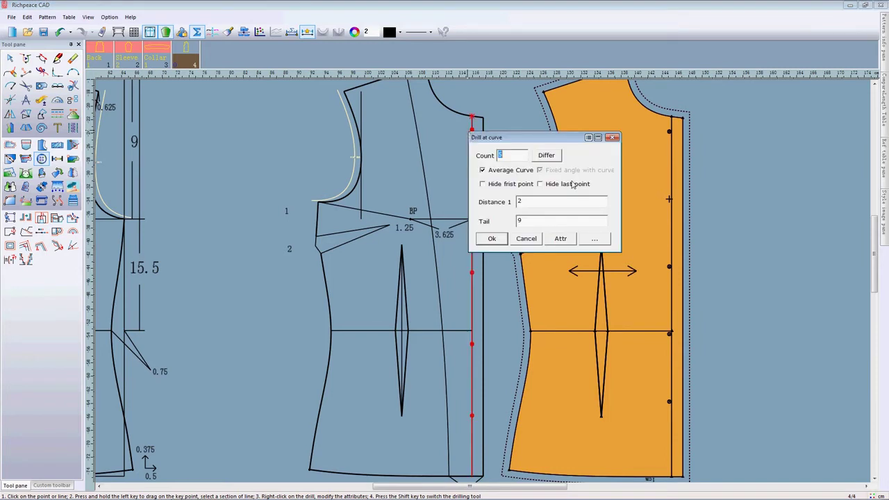
pyautogui.click(555, 156)
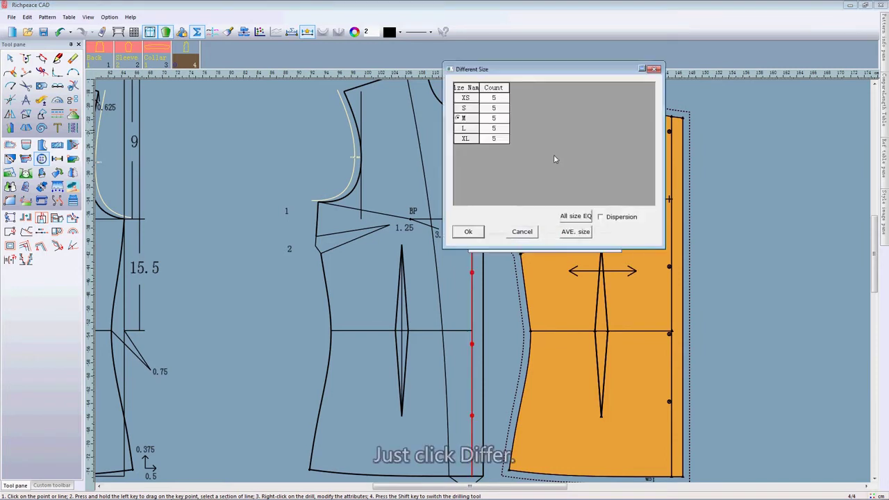
pyautogui.moveTo(543, 77); pyautogui.dragTo(616, 133)
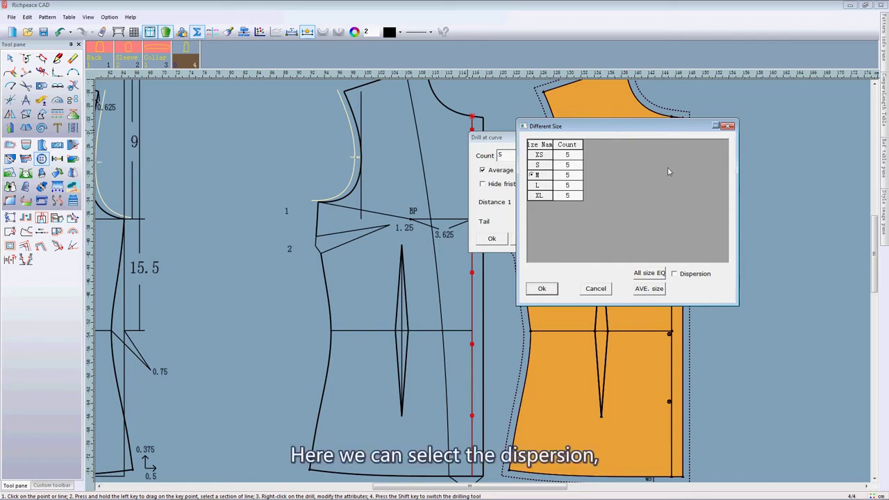
pyautogui.click(674, 273)
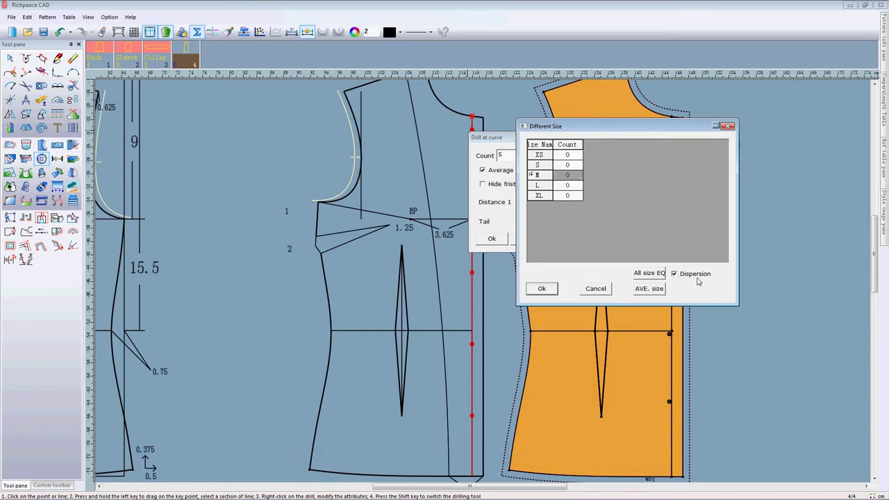
pyautogui.click(571, 165)
# Step: Set size S drill count to -1, average across sizes, and confirm both dialogs
pyautogui.write('1')
pyautogui.doubleClick(573, 164)
pyautogui.write('-1')
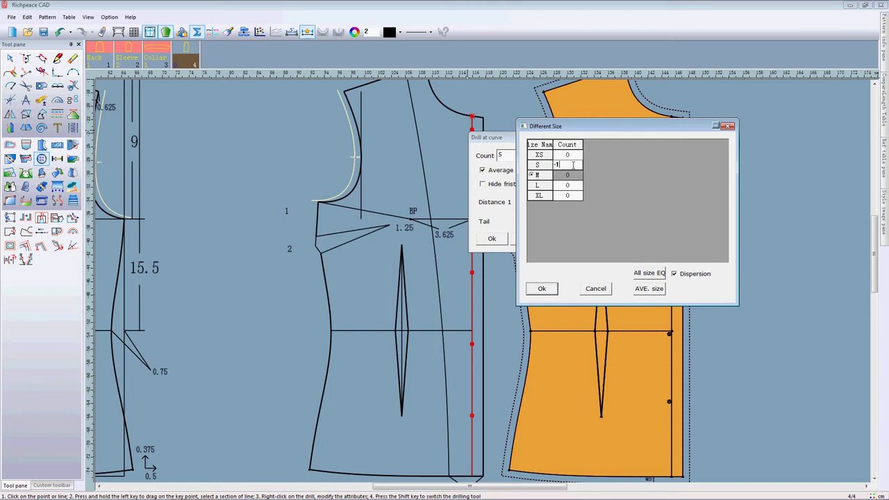
pyautogui.click(648, 290)
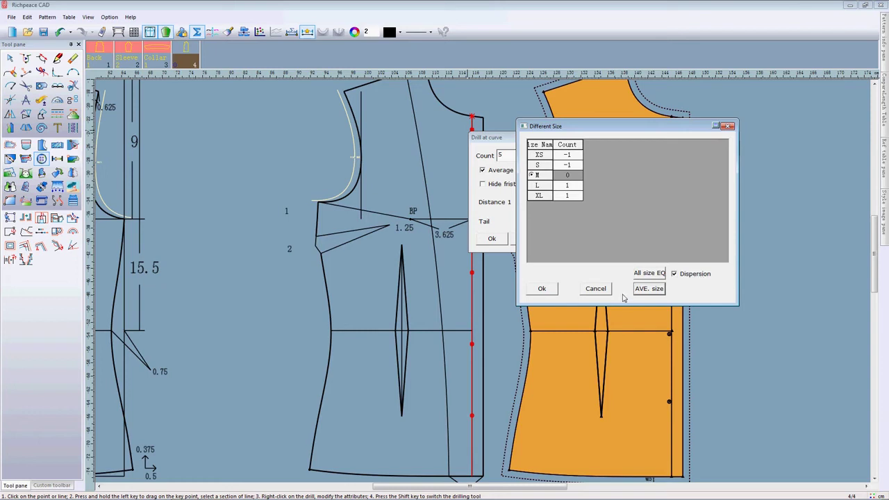
pyautogui.click(554, 290)
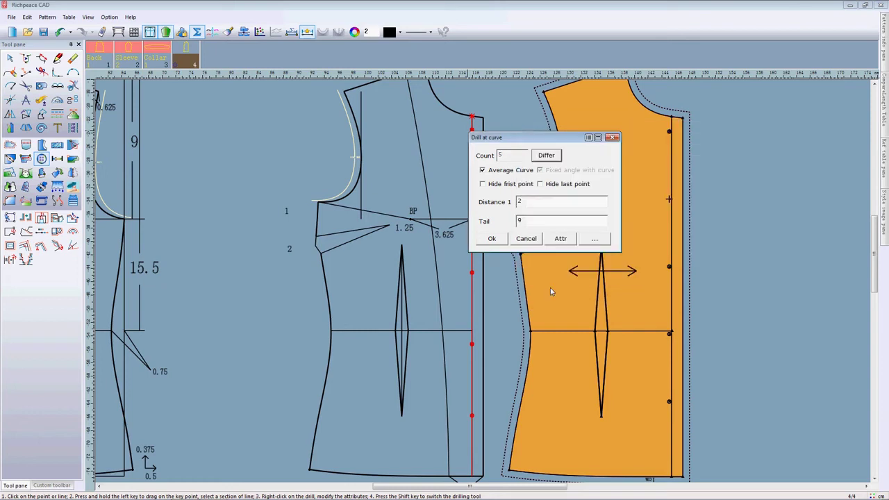
pyautogui.click(497, 241)
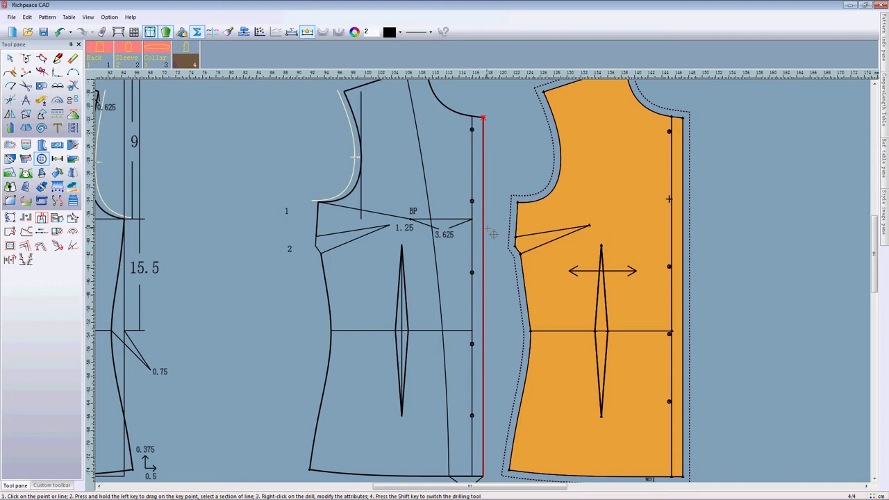
# Step: Reopen Drill at curve on the drilled front edge line, showing the Drill operation at radius 0.25
pyautogui.click(474, 241)
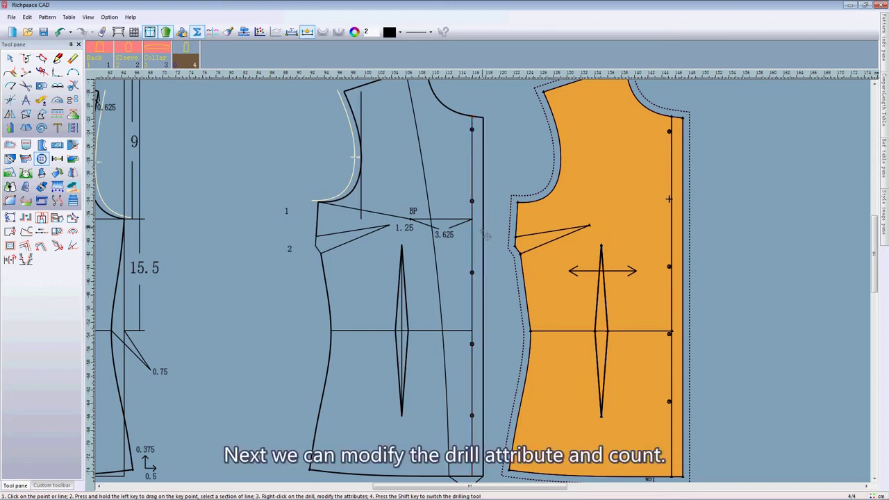
pyautogui.click(471, 133)
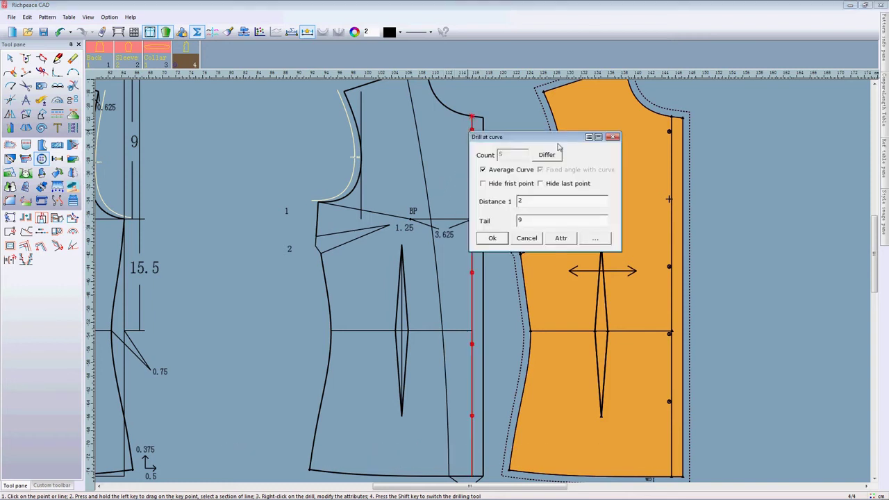
pyautogui.click(596, 238)
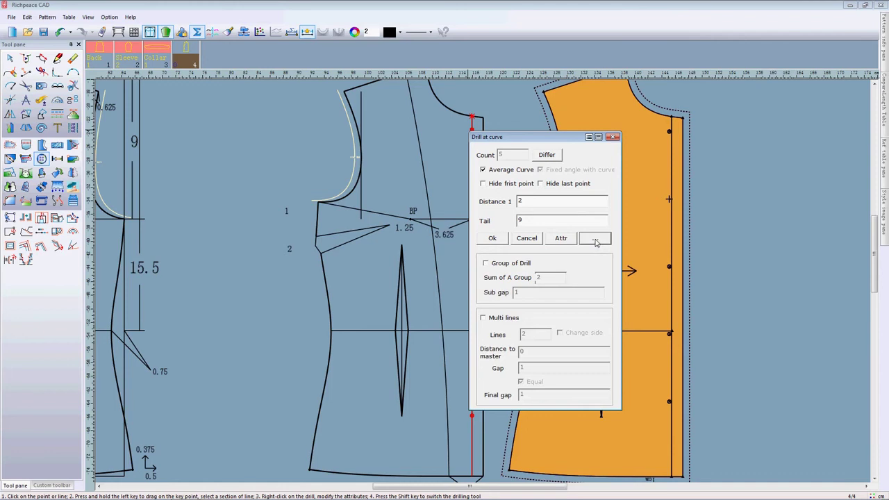
pyautogui.click(596, 239)
# Step: Bring up the drill attribute dialog, move it aside and keep Drill as the operation type
pyautogui.click(566, 240)
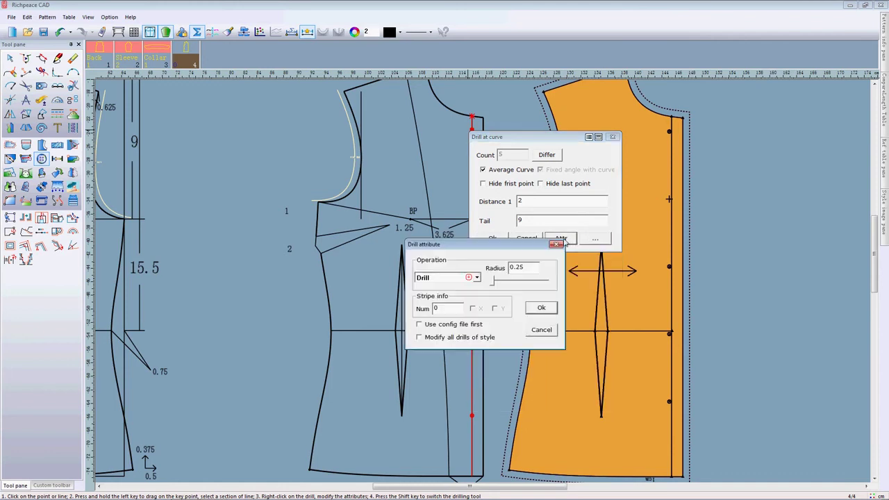
pyautogui.moveTo(499, 243); pyautogui.dragTo(470, 218)
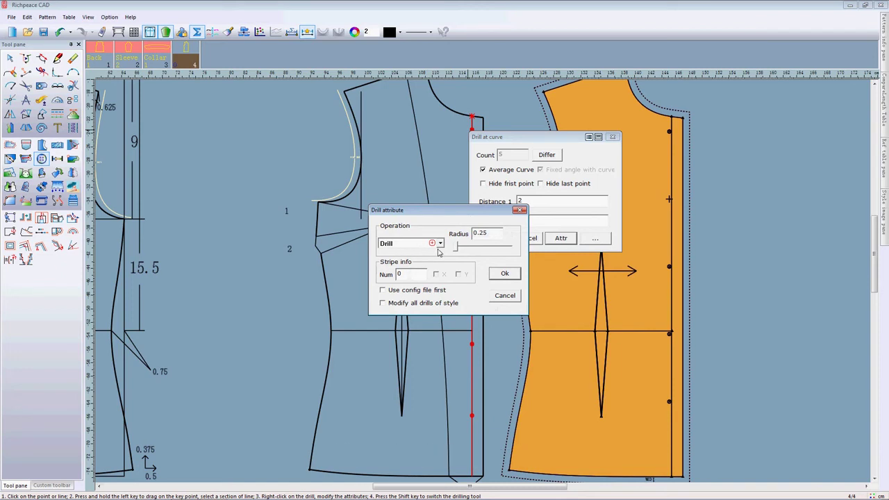
pyautogui.click(439, 244)
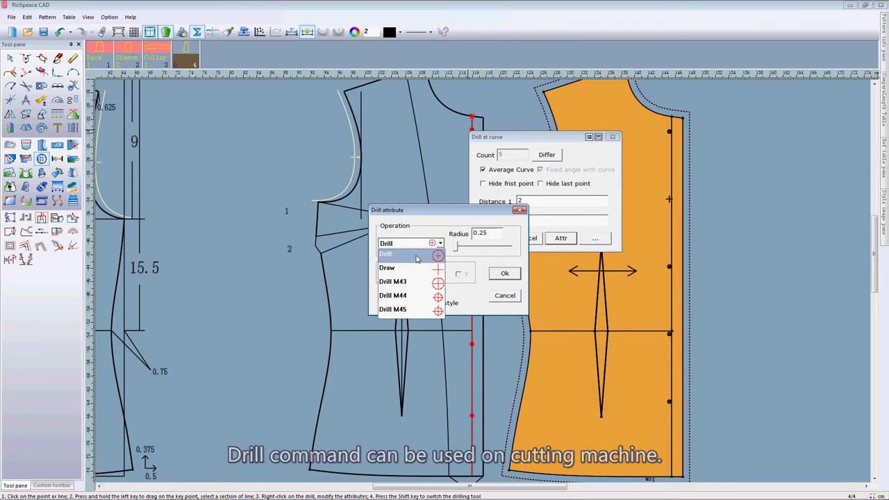
pyautogui.click(424, 257)
pyautogui.click(440, 244)
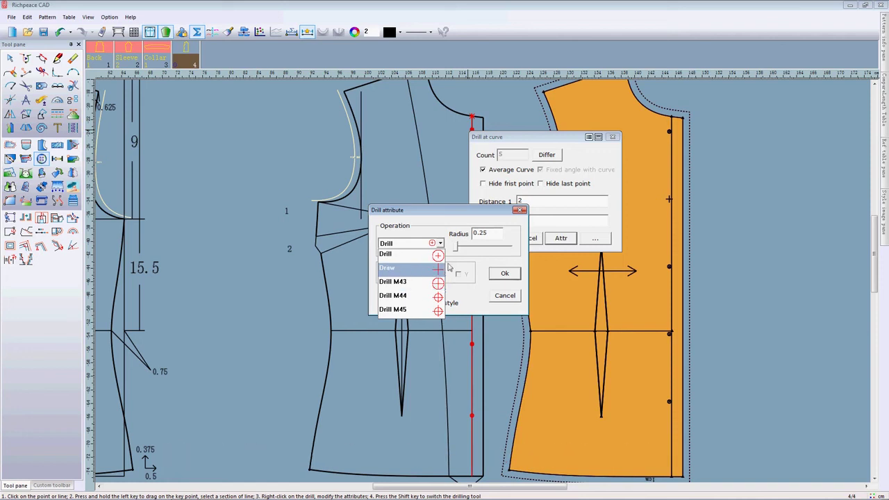
pyautogui.click(446, 234)
# Step: Change the drill radius to 0.5 instead of 1 and enable Y-direction stripe matching
pyautogui.doubleClick(479, 234)
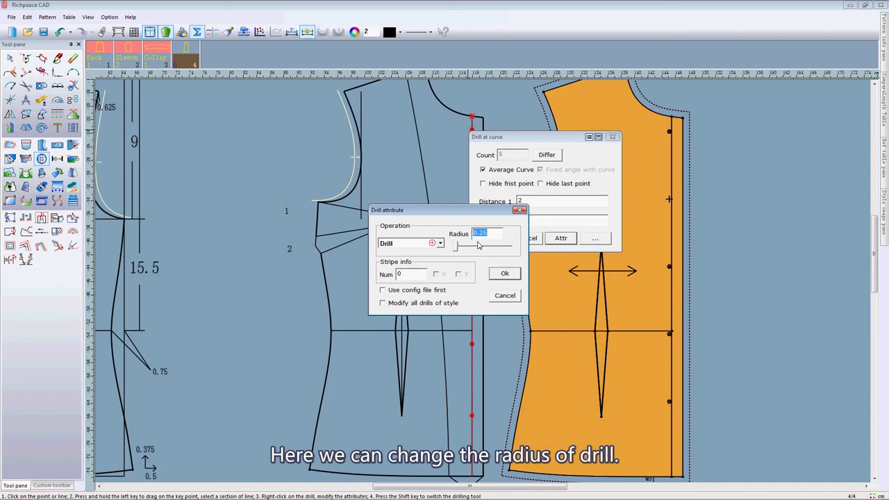
pyautogui.write('1')
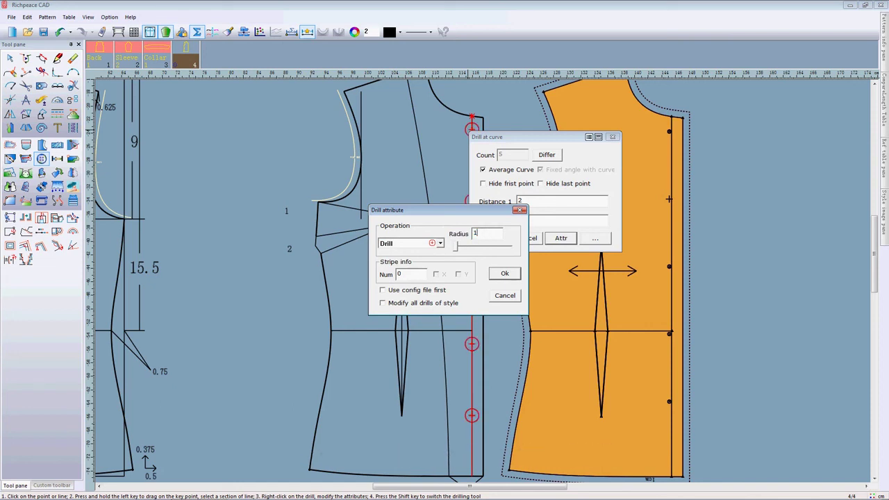
pyautogui.moveTo(458, 214); pyautogui.dragTo(629, 218)
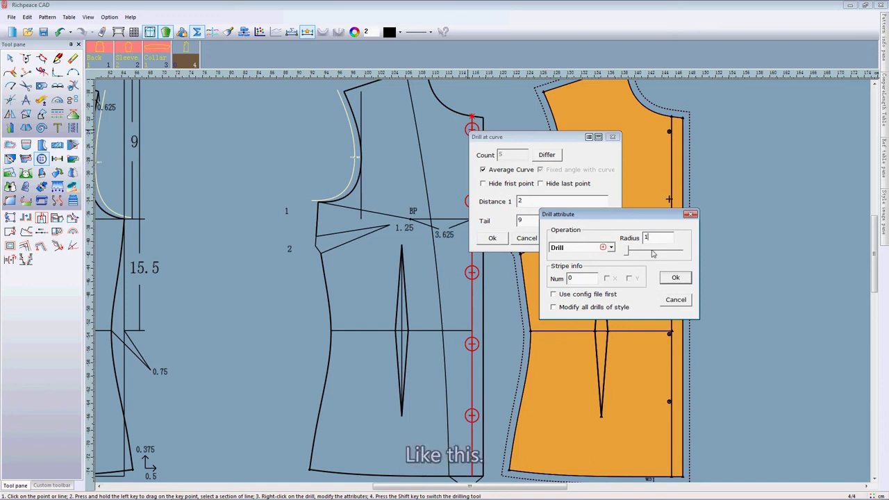
pyautogui.click(628, 239)
pyautogui.write('0.5')
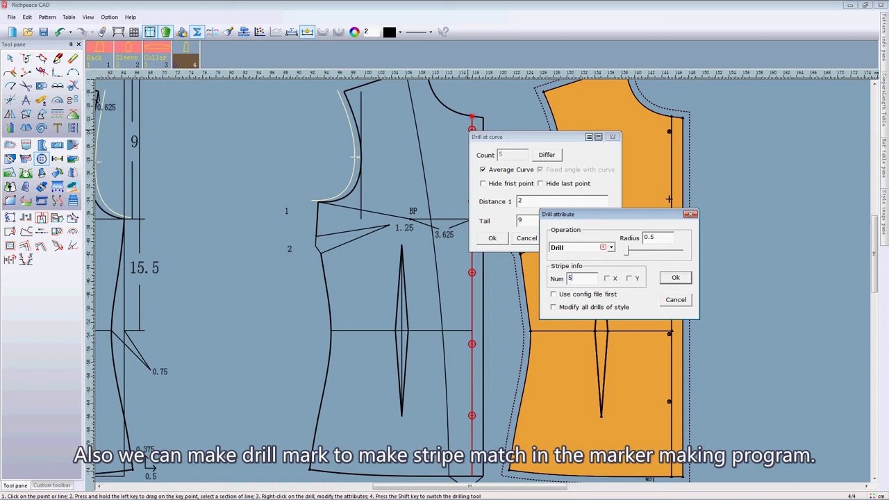
pyautogui.click(630, 279)
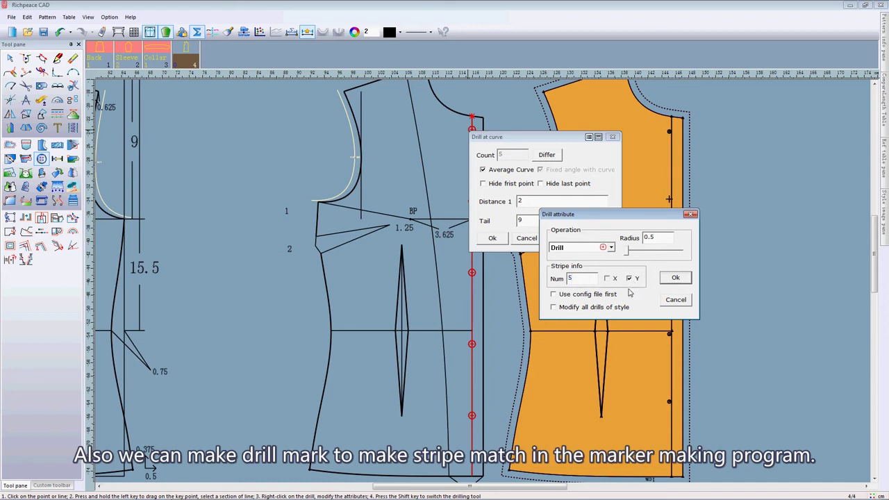
# Step: Apply the 0.5-radius drill attributes to all drills of the style and close both drill dialogs
pyautogui.click(556, 309)
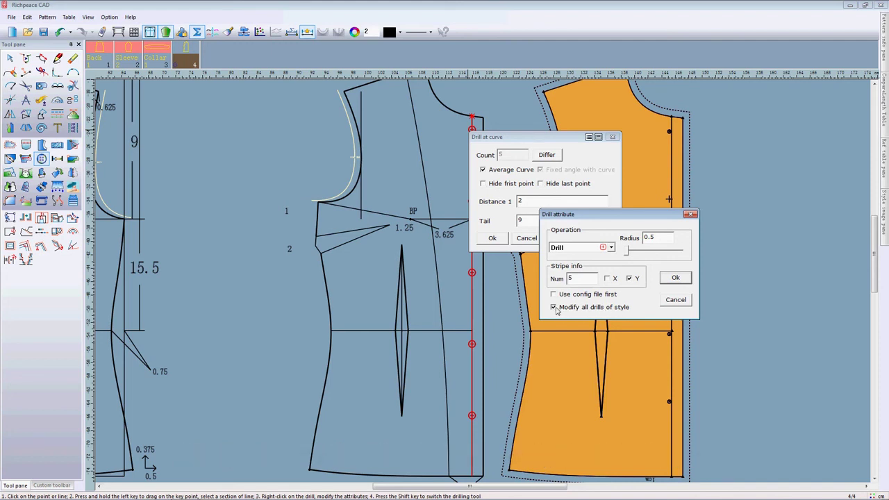
pyautogui.click(676, 279)
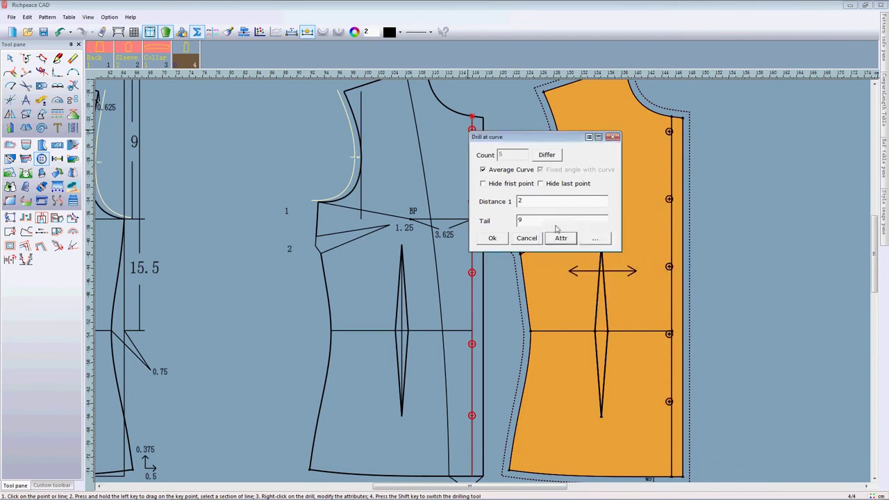
pyautogui.click(494, 238)
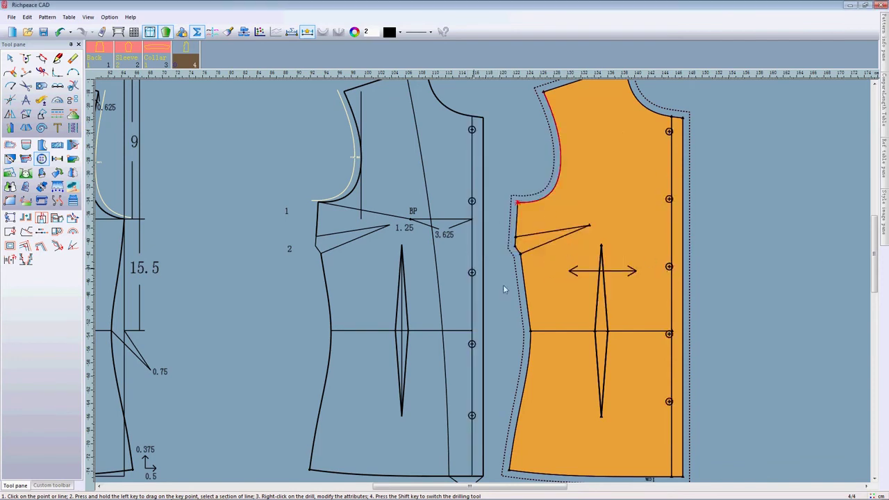
# Step: Fit all pattern pieces in view, then switch to the Richpeace YouTube channel in Chrome
pyautogui.click(642, 334)
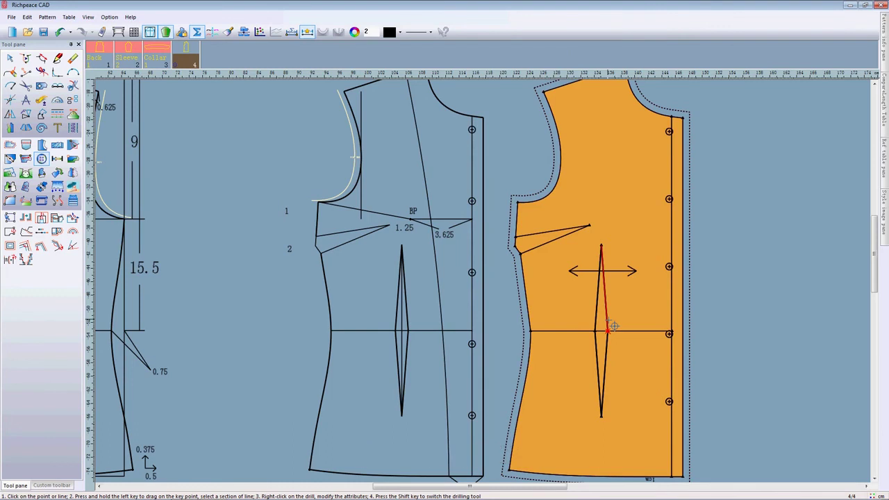
pyautogui.press('Home')
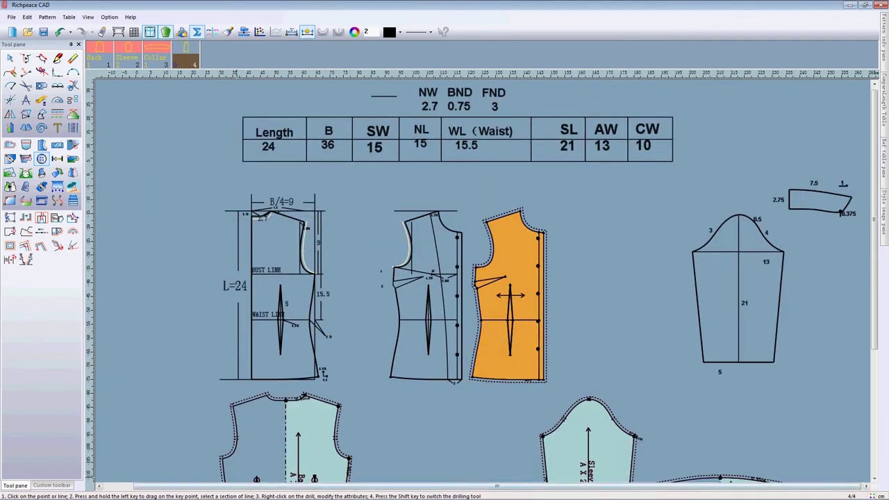
pyautogui.click(127, 491)
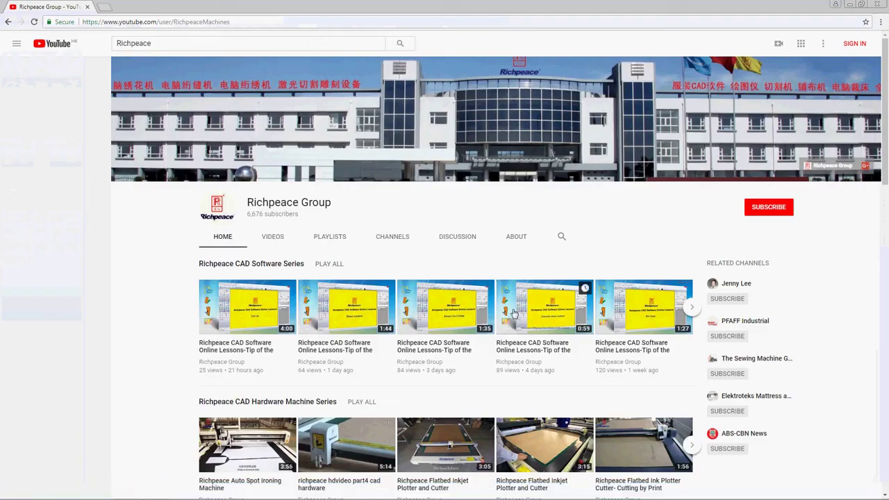